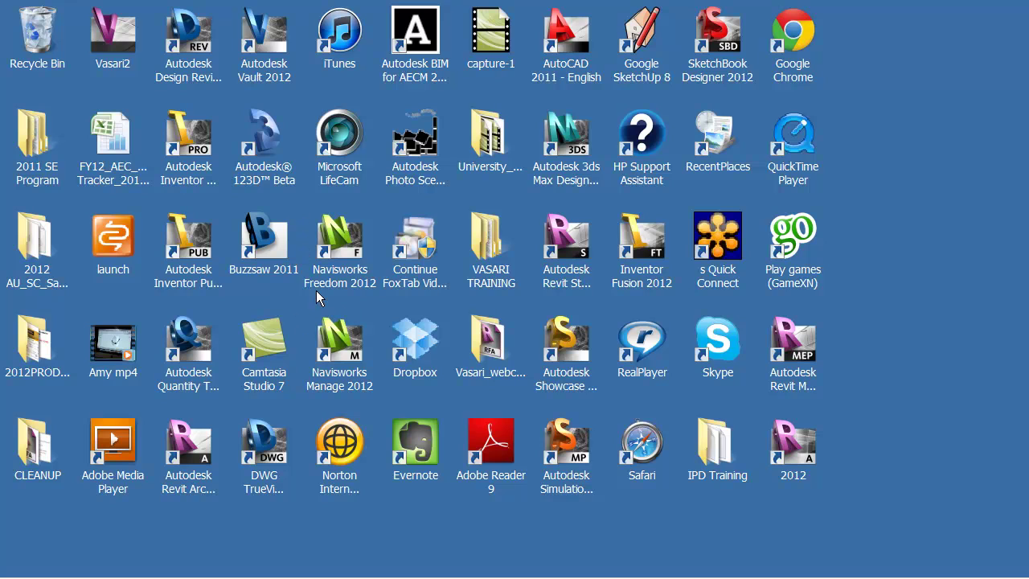
Launch Navisworks Manage 2012 from its desktop shortcut
click(347, 338)
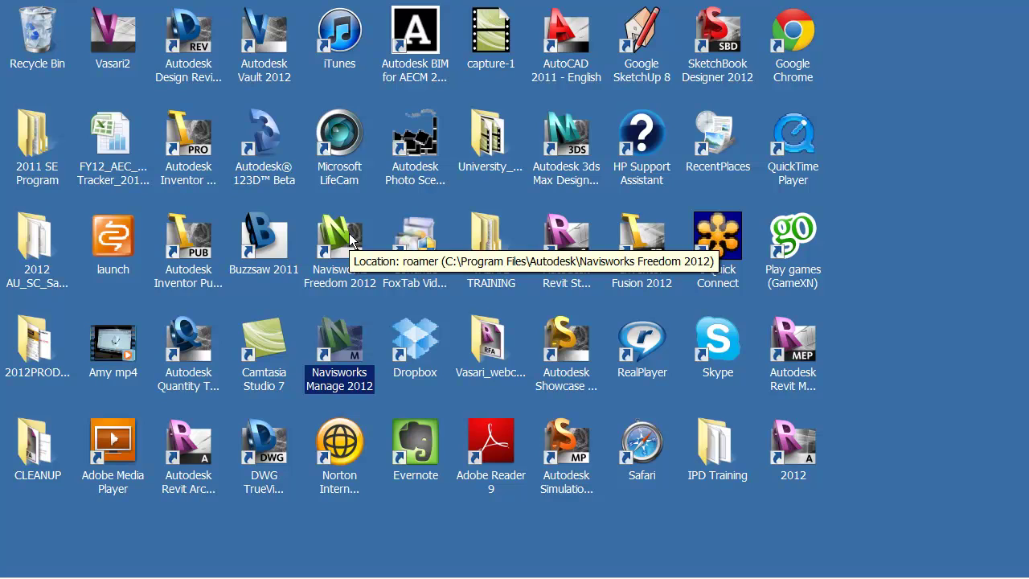
click(387, 208)
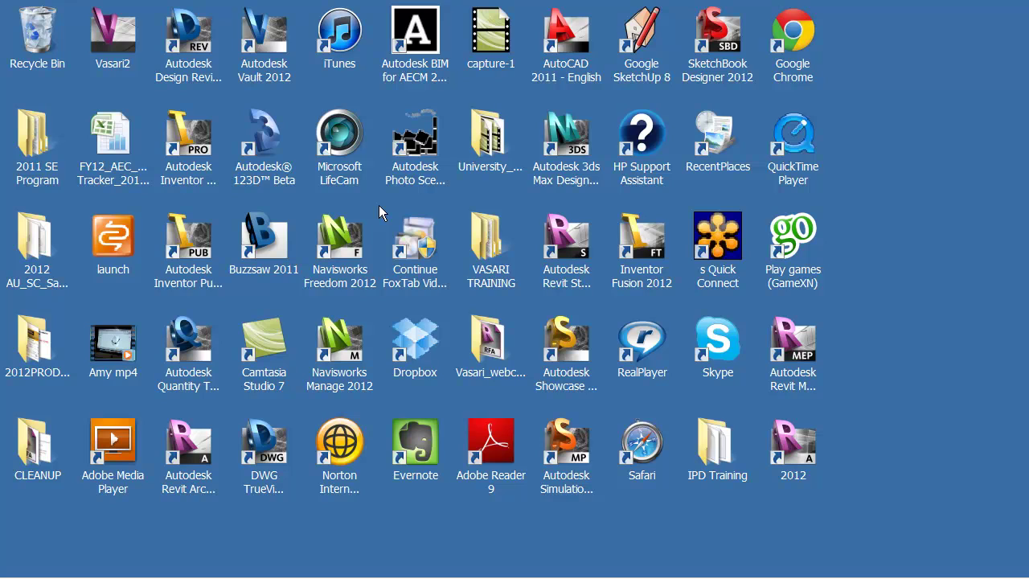
double_click(350, 356)
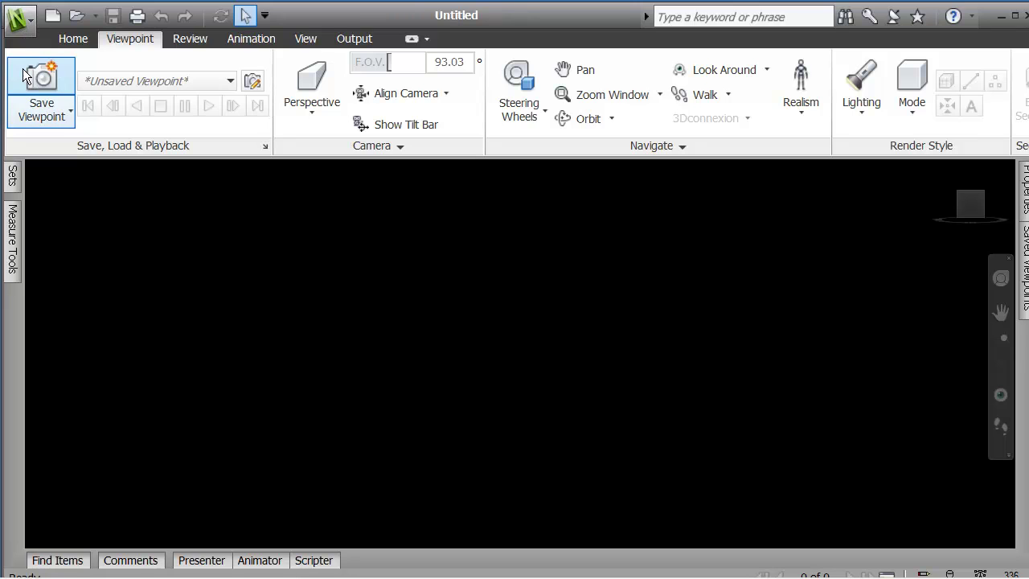
Show the Home tab's Append and Merge choices for adding a model
click(73, 40)
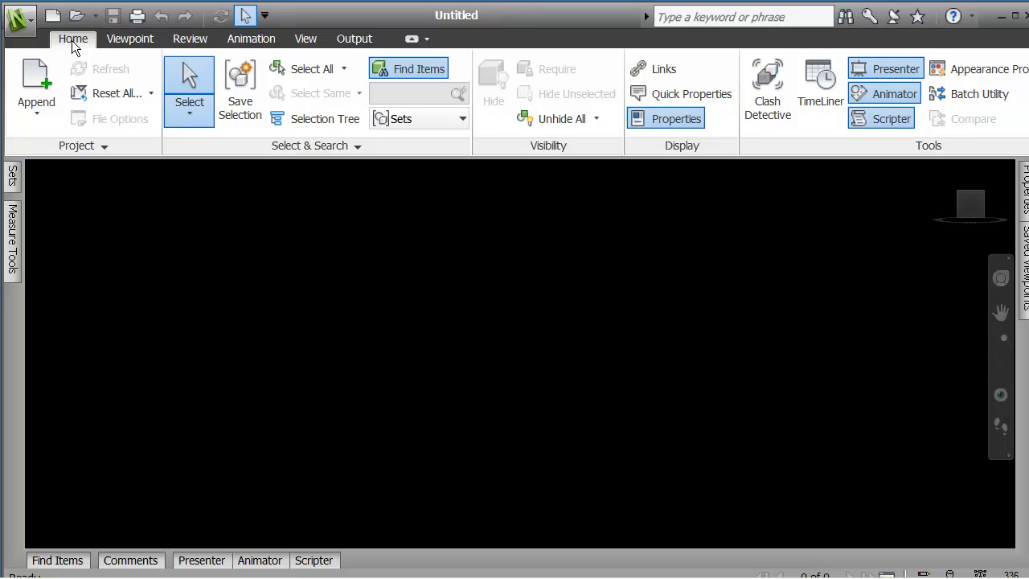
click(39, 112)
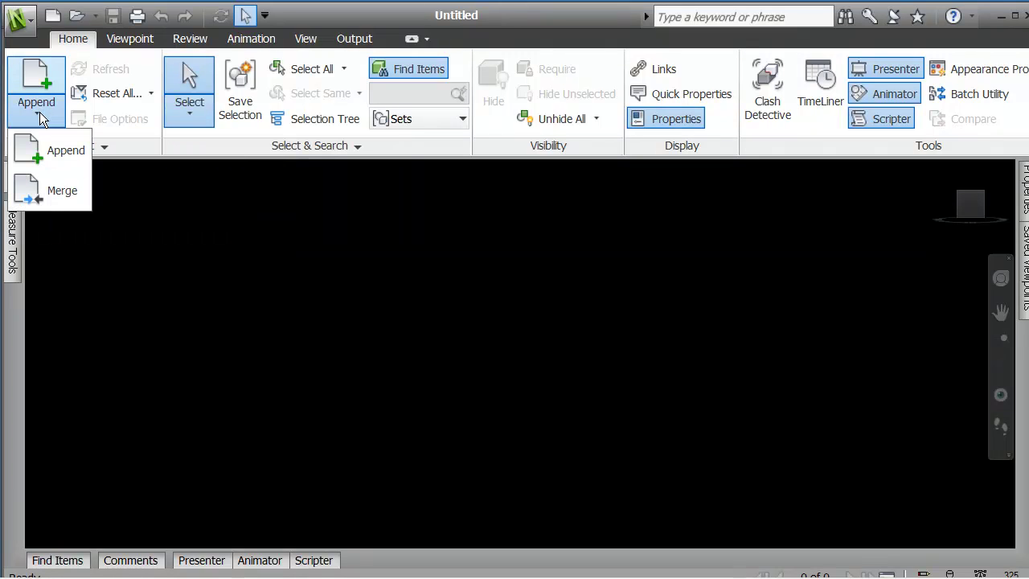
Append the 01_ZH Navisworks Cache (*.nwc) file to load the house model
click(45, 152)
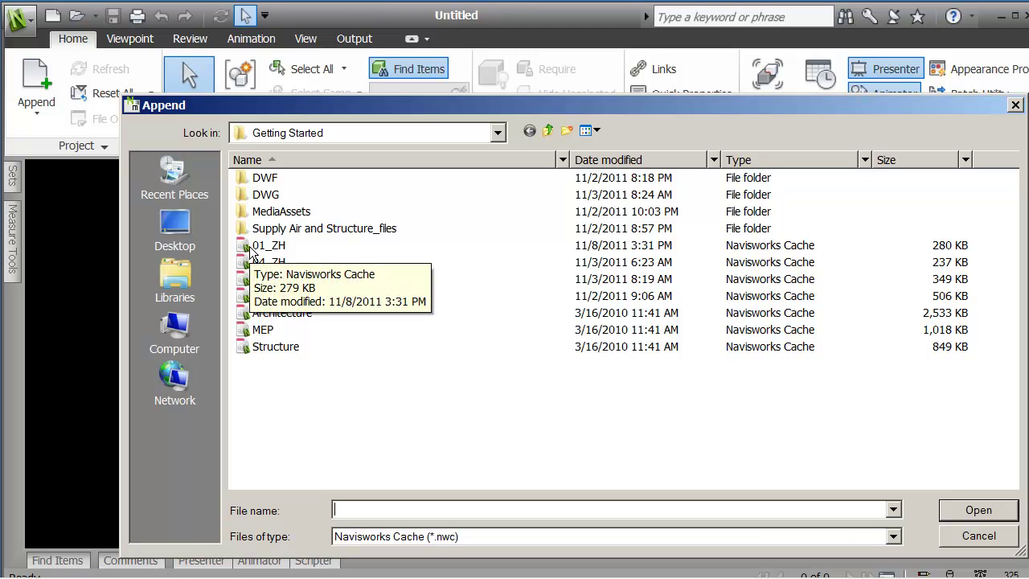
click(894, 537)
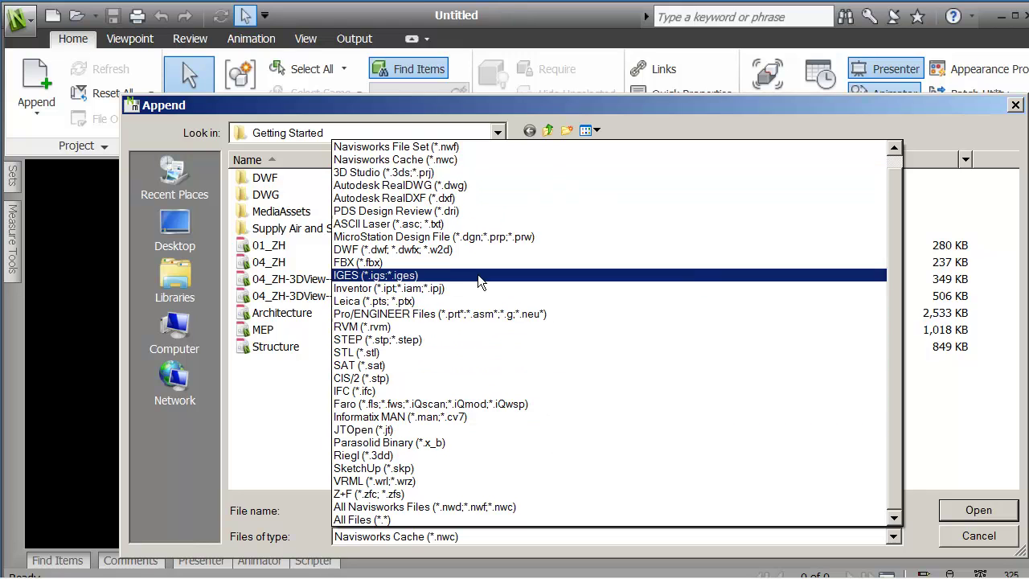
click(433, 158)
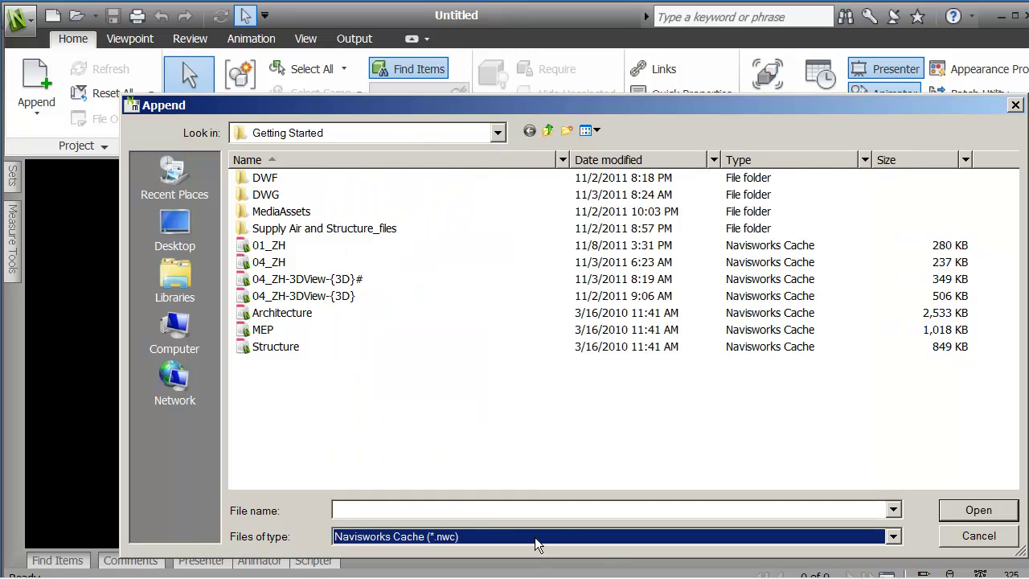
click(257, 245)
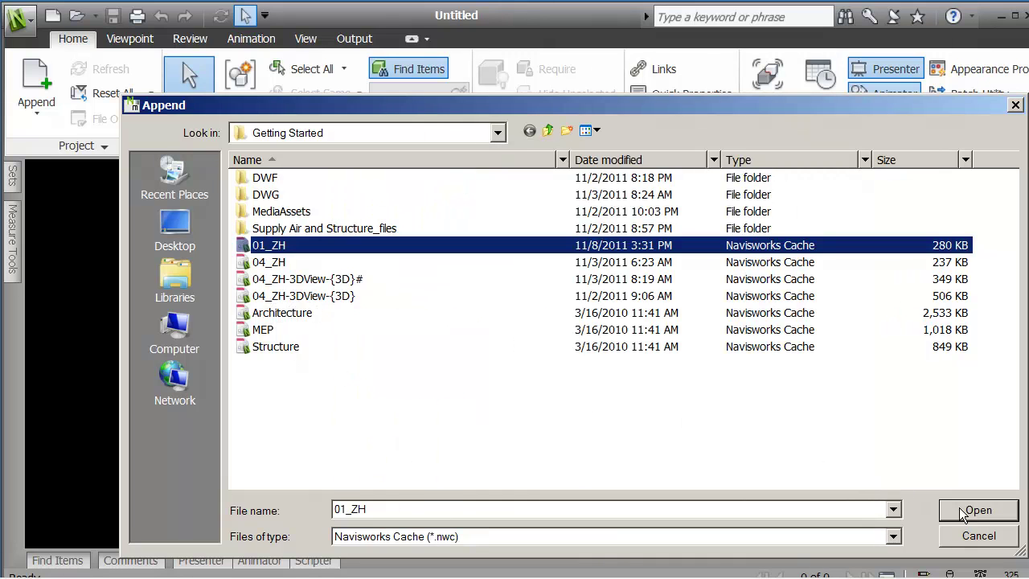
click(985, 510)
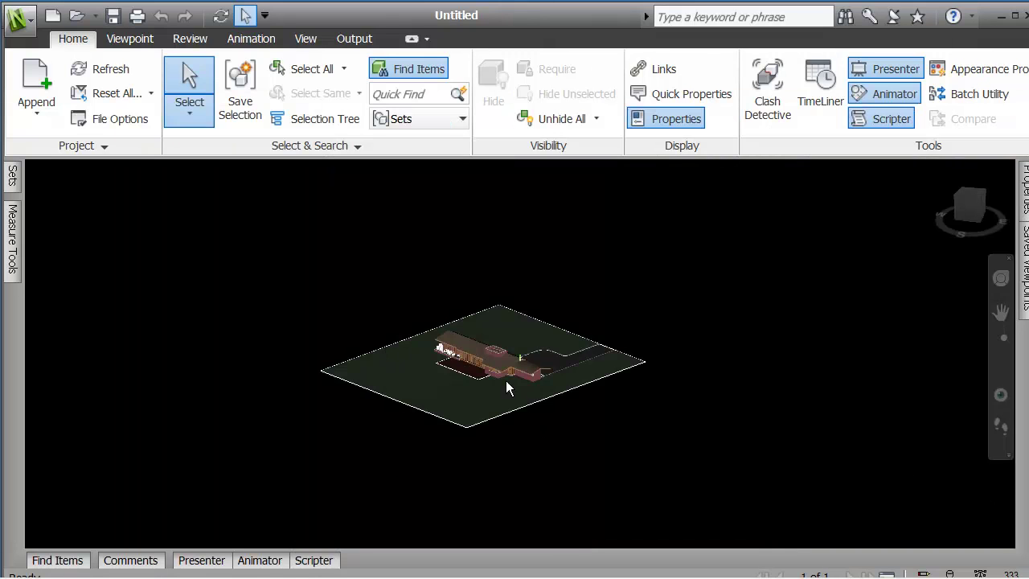
Zoom in on the house entrance where the avatar stands, then show the application menu
scroll(505, 383, up, 6)
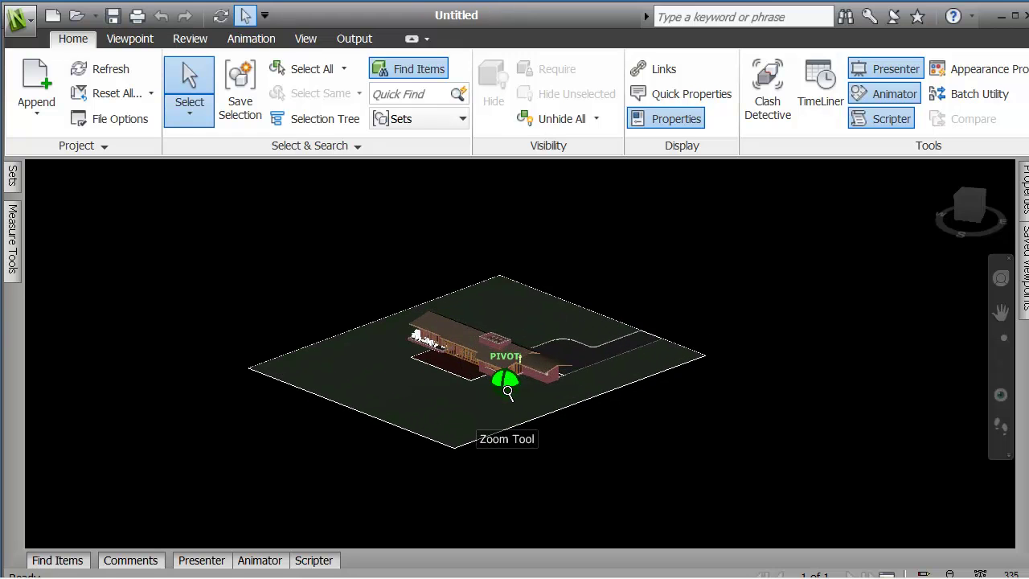
scroll(510, 370, up, 8)
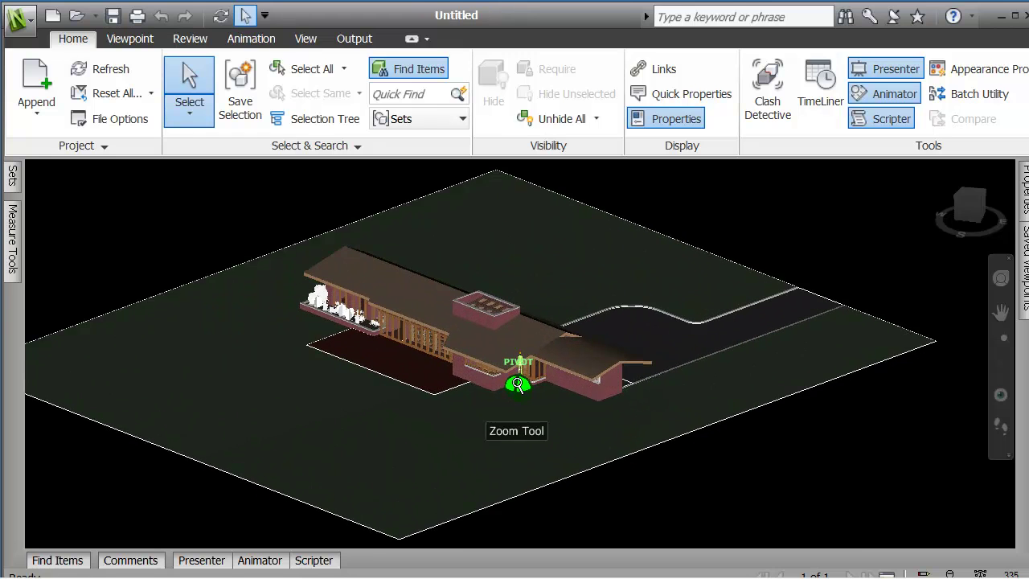
scroll(534, 370, up, 3)
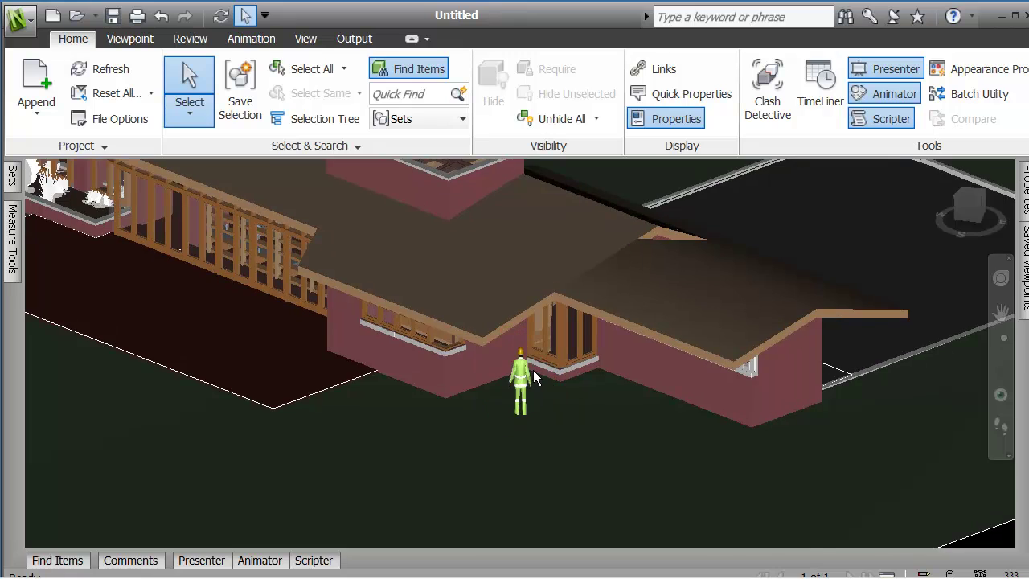
scroll(474, 455, up, 3)
scroll(454, 441, up, 2)
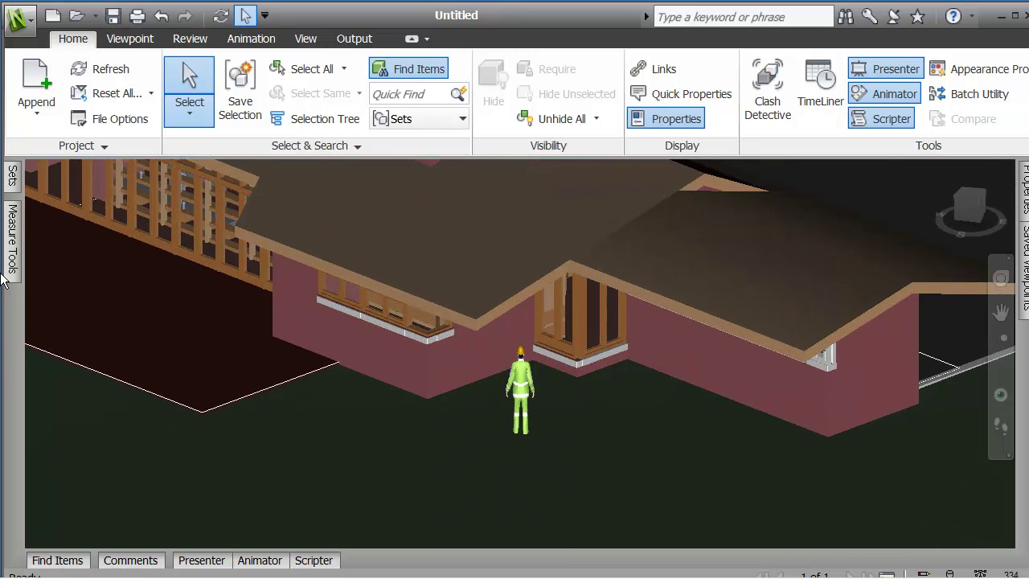
click(19, 26)
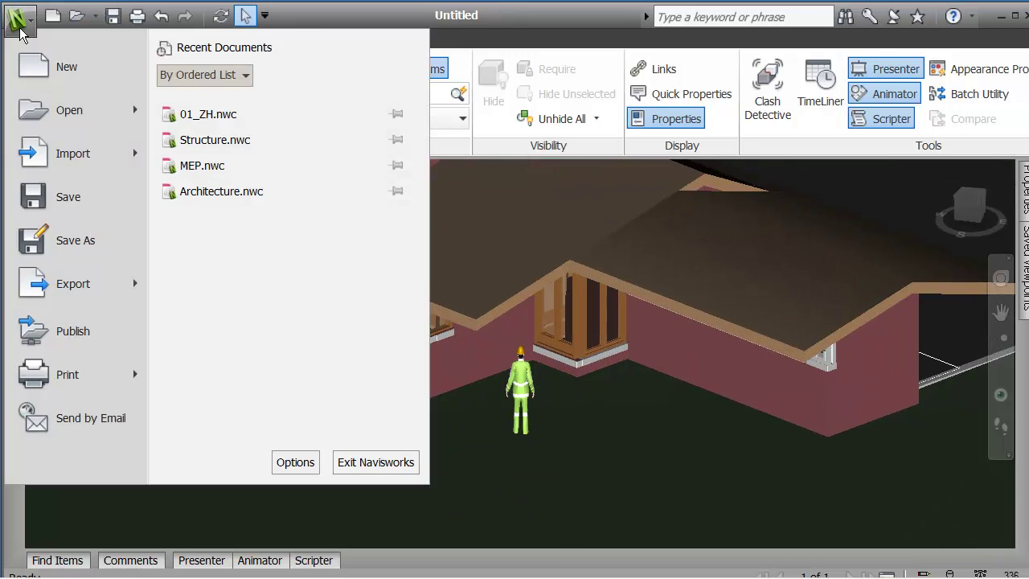
Open the Options Editor at Interface > Viewpoint Defaults, keeping the save-attributes setting unchanged
click(295, 463)
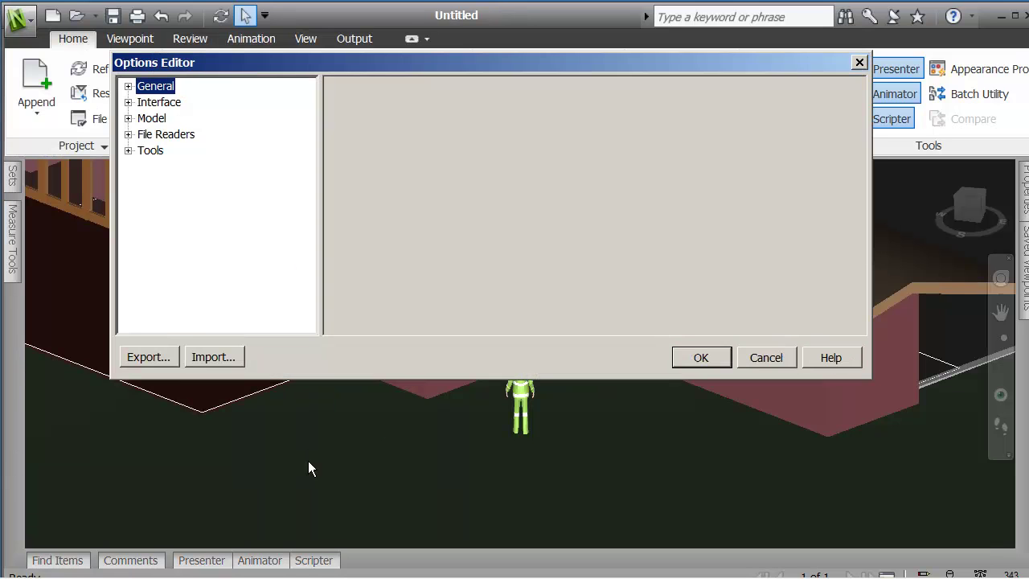
click(128, 102)
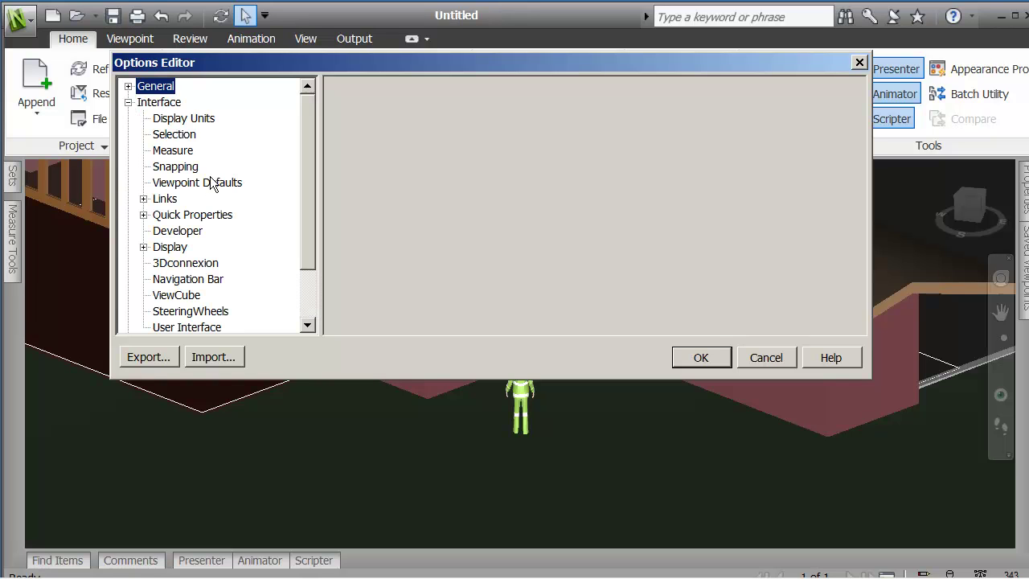
click(184, 185)
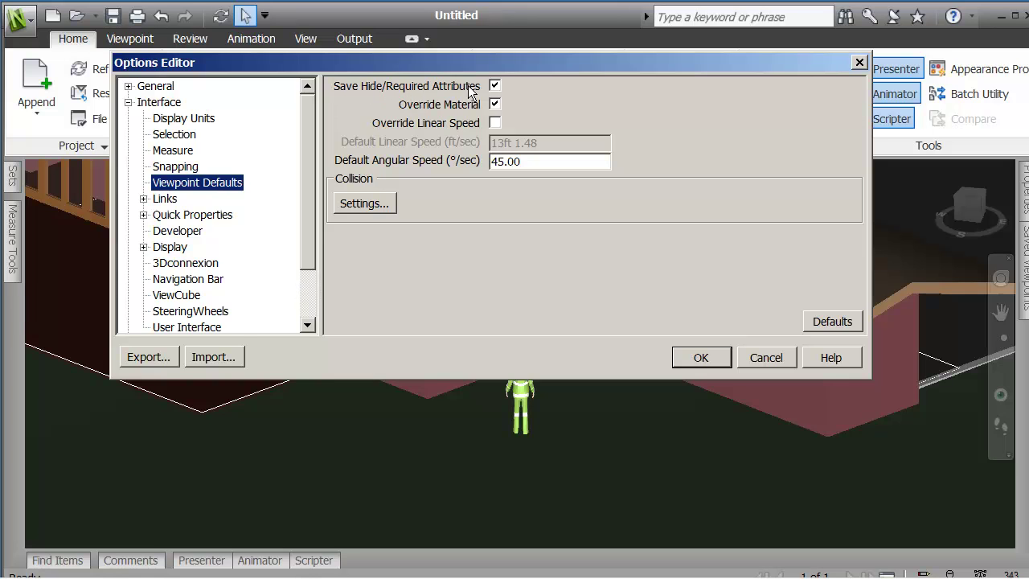
click(495, 86)
click(496, 86)
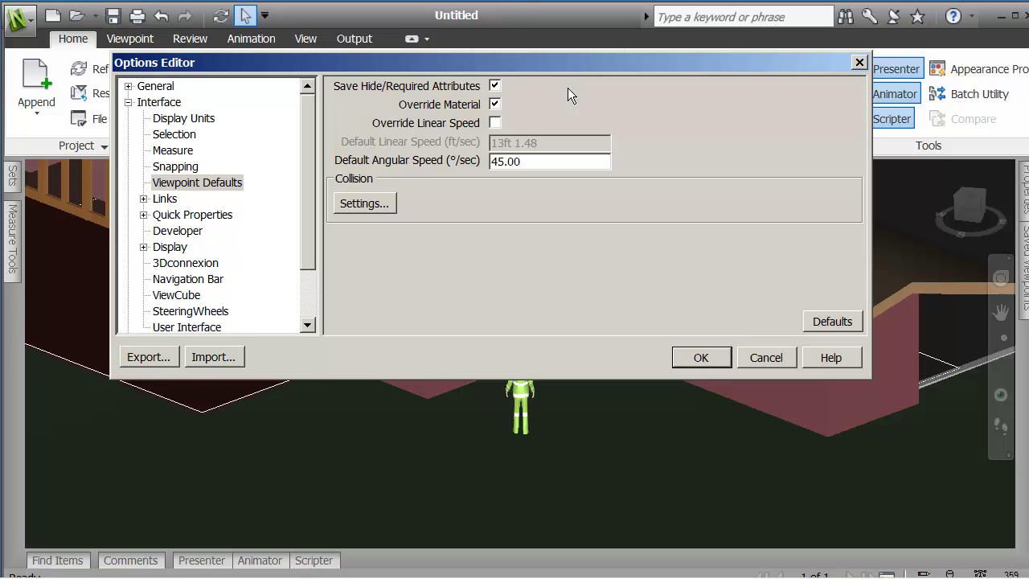
Keep the third-person High Visibility avatar in the default Collision Settings and confirm
click(371, 204)
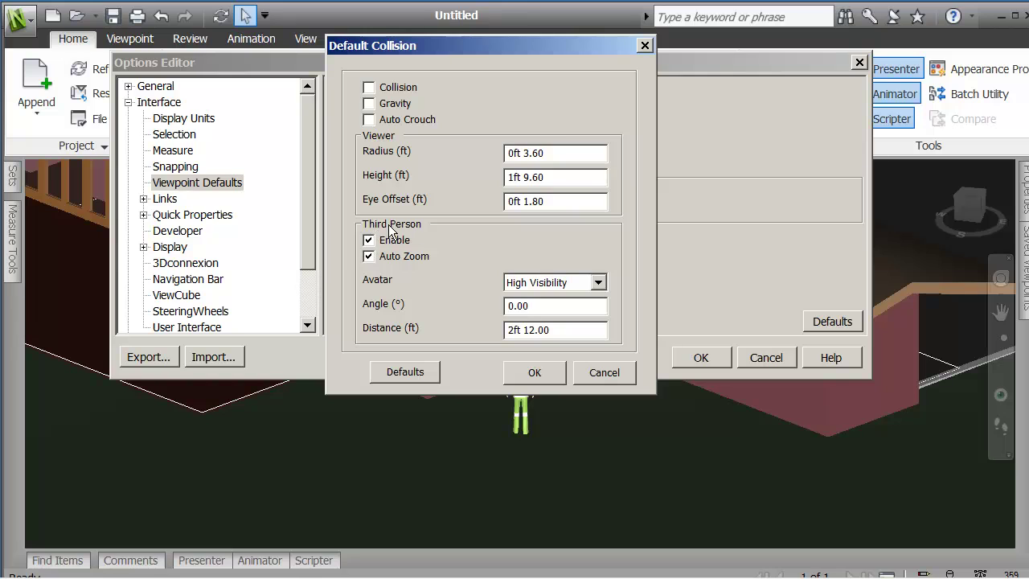
click(599, 286)
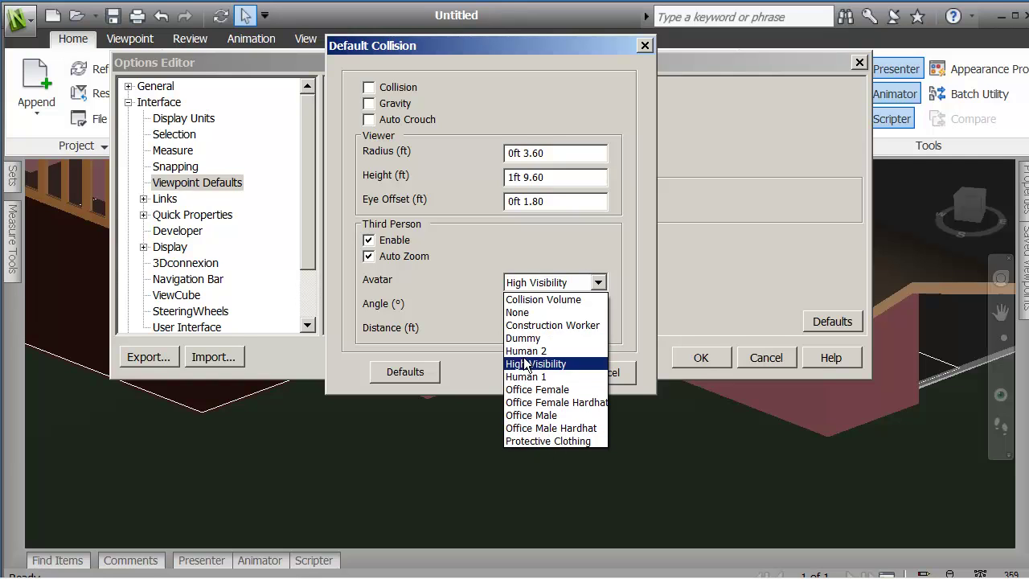
click(454, 254)
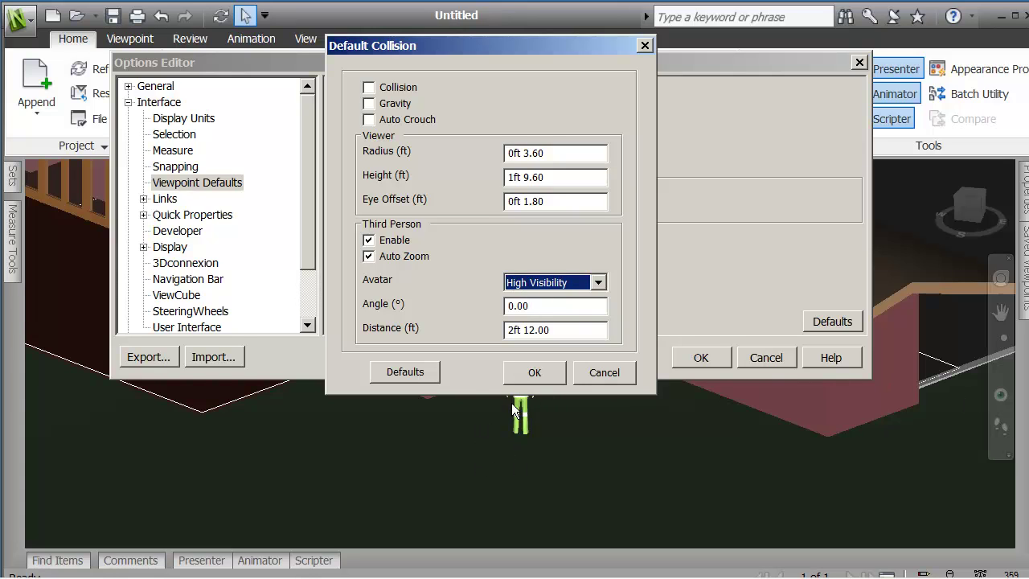
click(517, 373)
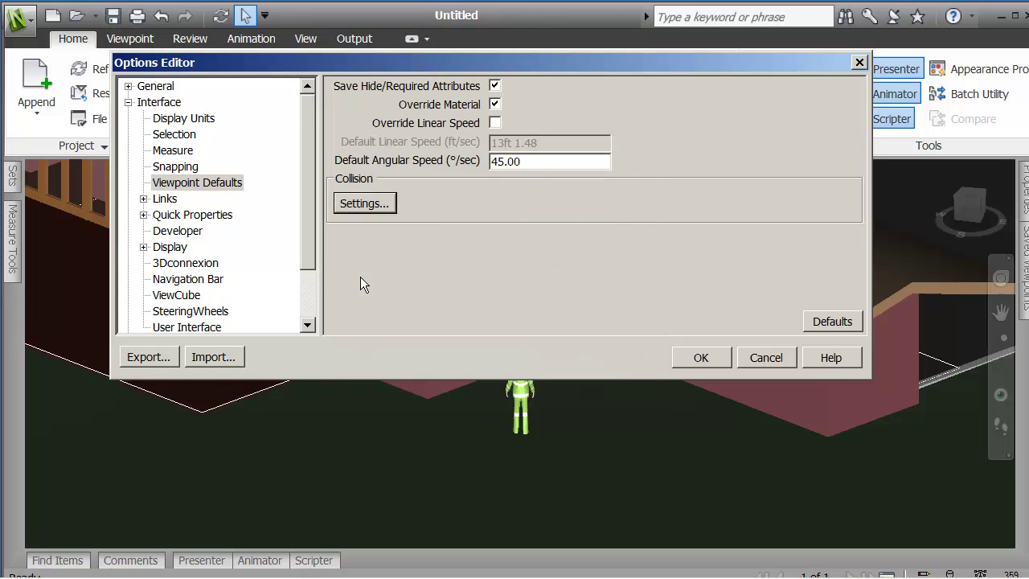
Accept the Options Editor, zoom in slightly on the avatar, and bring up the full navigation wheel
click(705, 361)
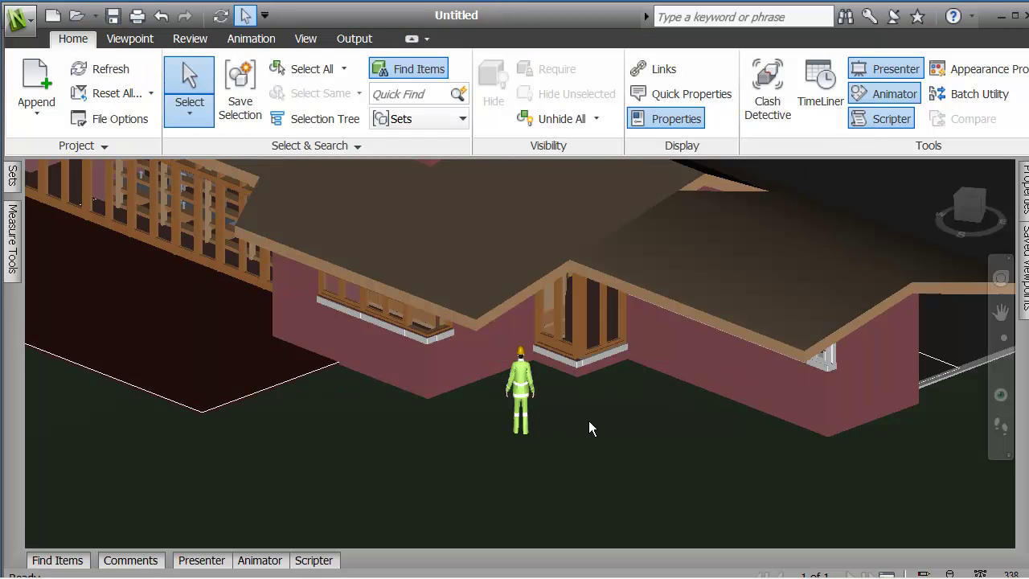
scroll(595, 421, up, 1)
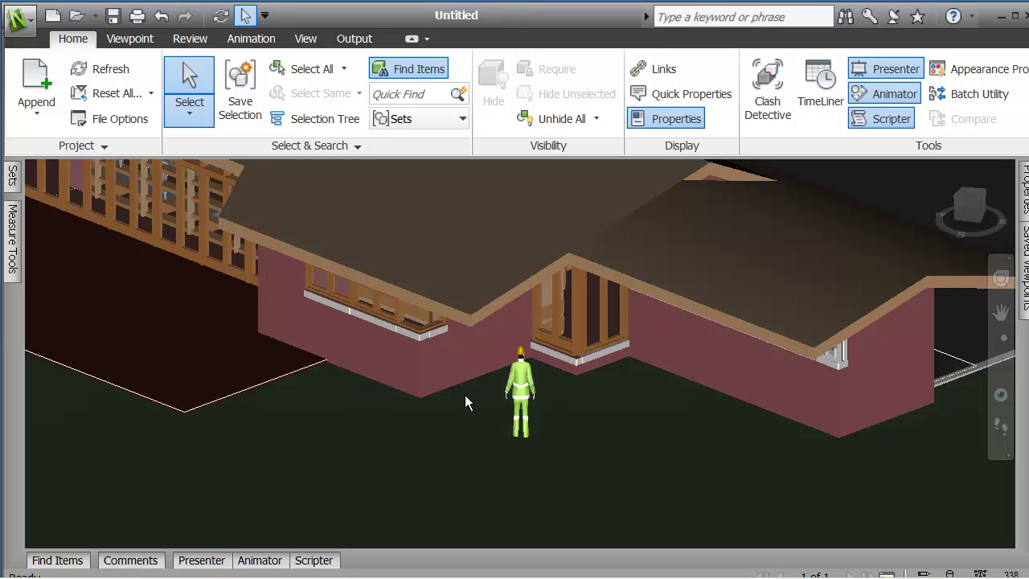
scroll(426, 399, up, 1)
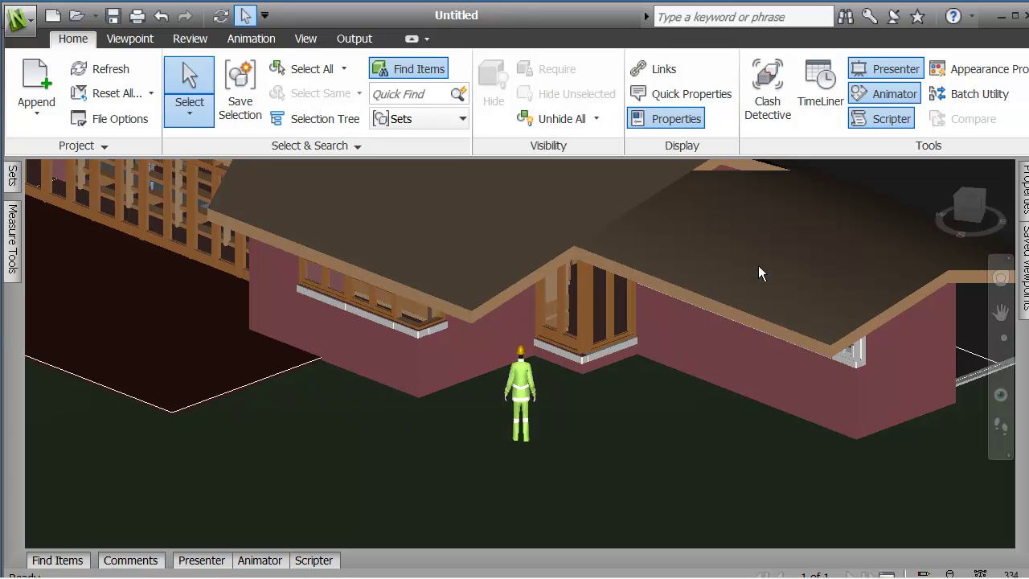
click(1000, 283)
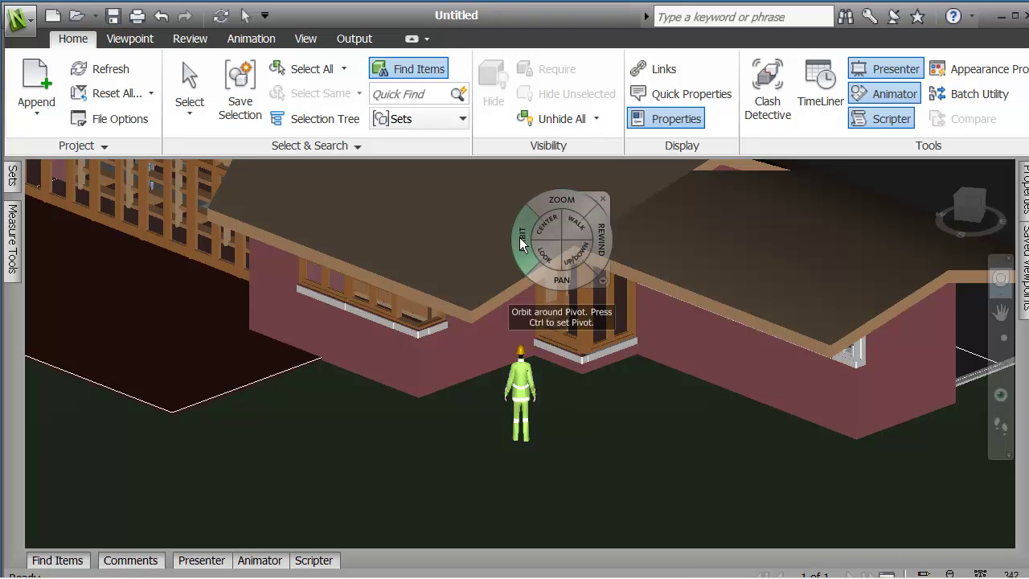
Orbit the house with the wheel and re-centre the pivot on the avatar
mouse_move(519, 237)
mouse_down()
mouse_move(429, 282)
mouse_move(483, 206)
mouse_move(482, 243)
mouse_move(395, 258)
mouse_move(510, 220)
mouse_move(505, 233)
mouse_up()
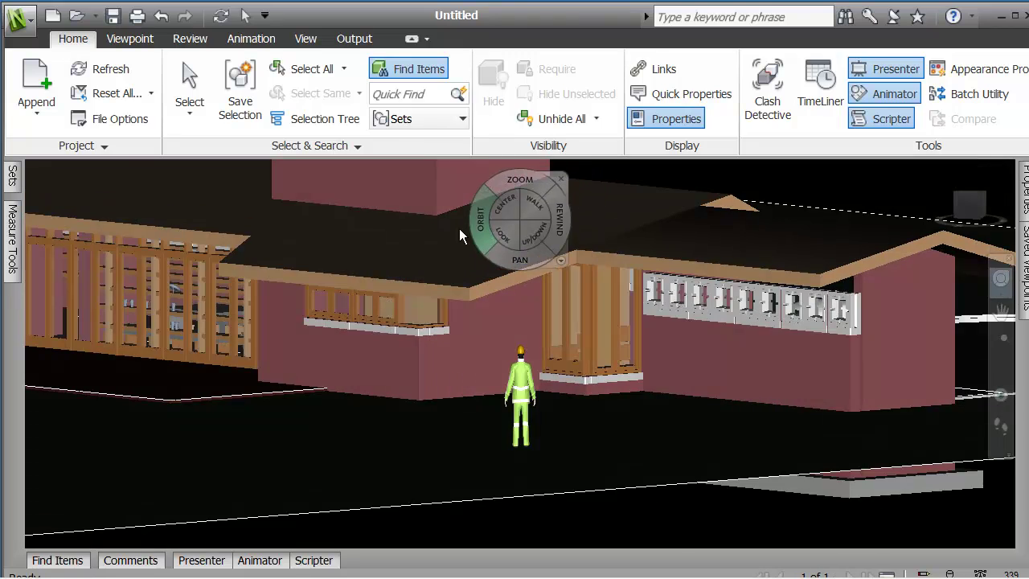
mouse_move(444, 239)
mouse_down()
mouse_move(411, 267)
mouse_move(319, 259)
mouse_move(452, 243)
mouse_move(448, 259)
mouse_up()
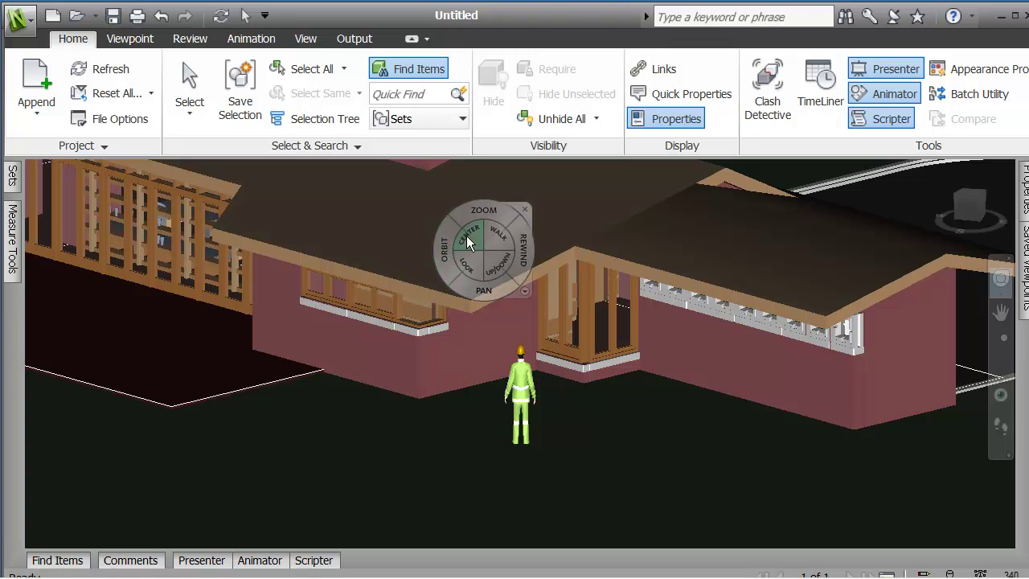
mouse_move(467, 237)
mouse_down()
mouse_move(331, 315)
mouse_move(163, 351)
mouse_move(98, 295)
mouse_up()
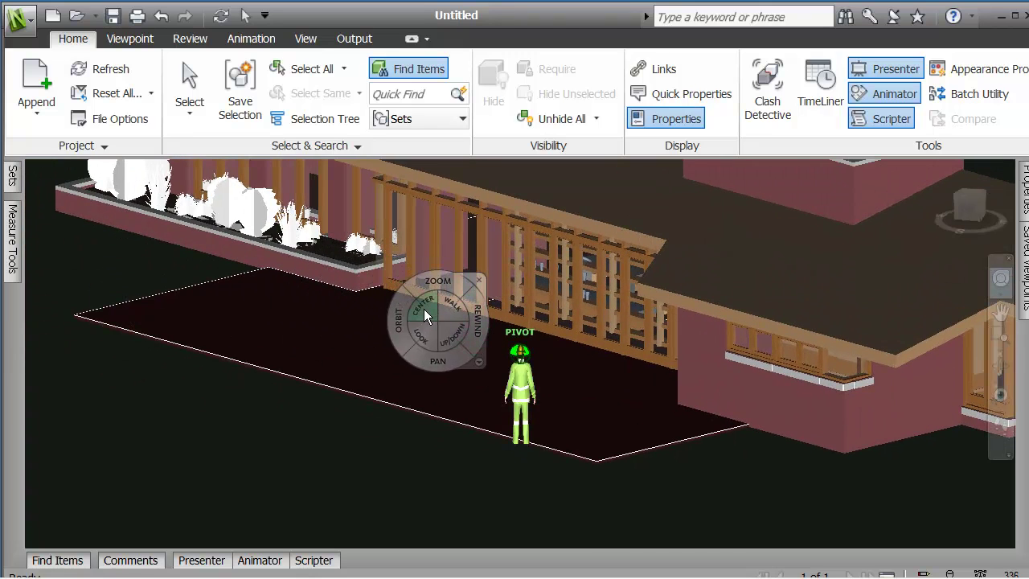
mouse_move(425, 312)
mouse_down()
mouse_move(493, 327)
mouse_move(457, 344)
mouse_move(490, 330)
mouse_move(505, 311)
mouse_move(512, 188)
mouse_move(585, 183)
mouse_move(532, 182)
mouse_move(509, 241)
mouse_move(514, 305)
mouse_move(456, 345)
mouse_up()
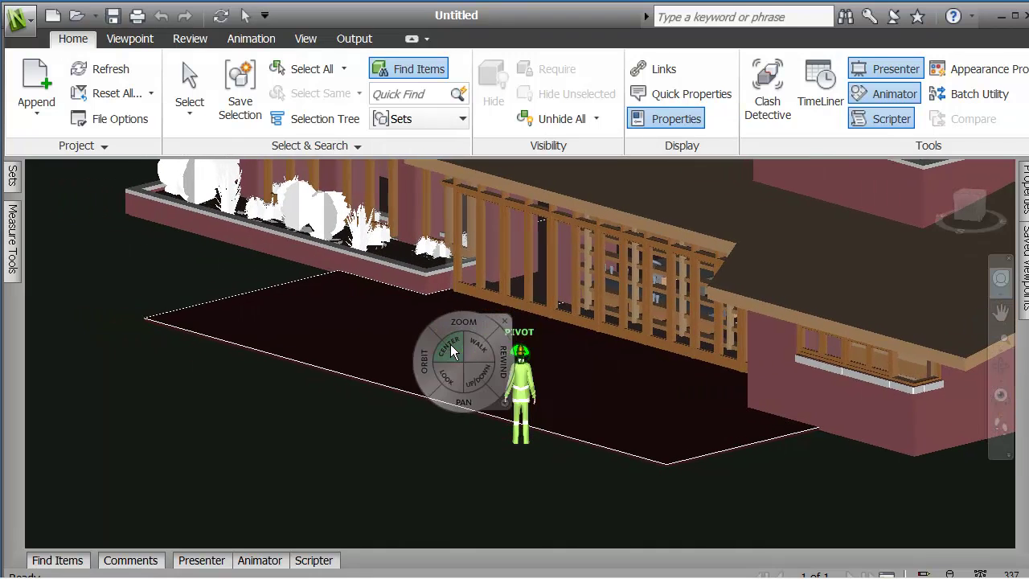
drag(548, 341, 349, 378)
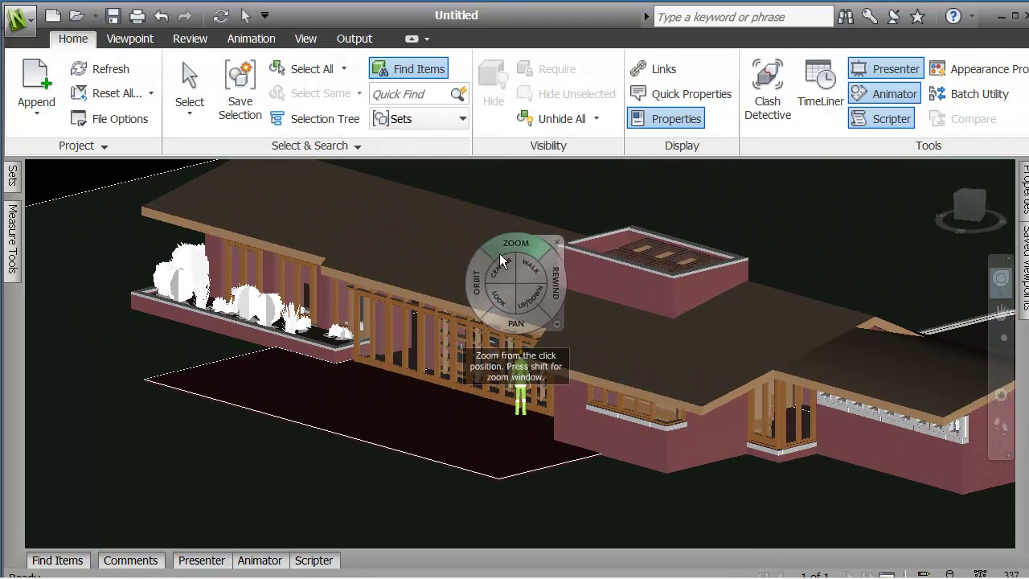
drag(474, 285, 437, 394)
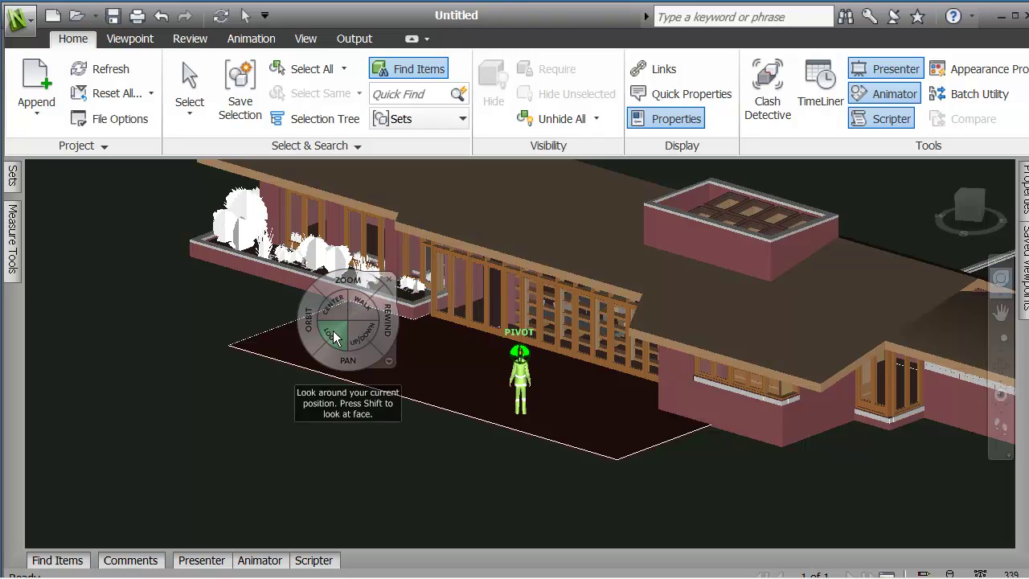
drag(333, 338, 350, 466)
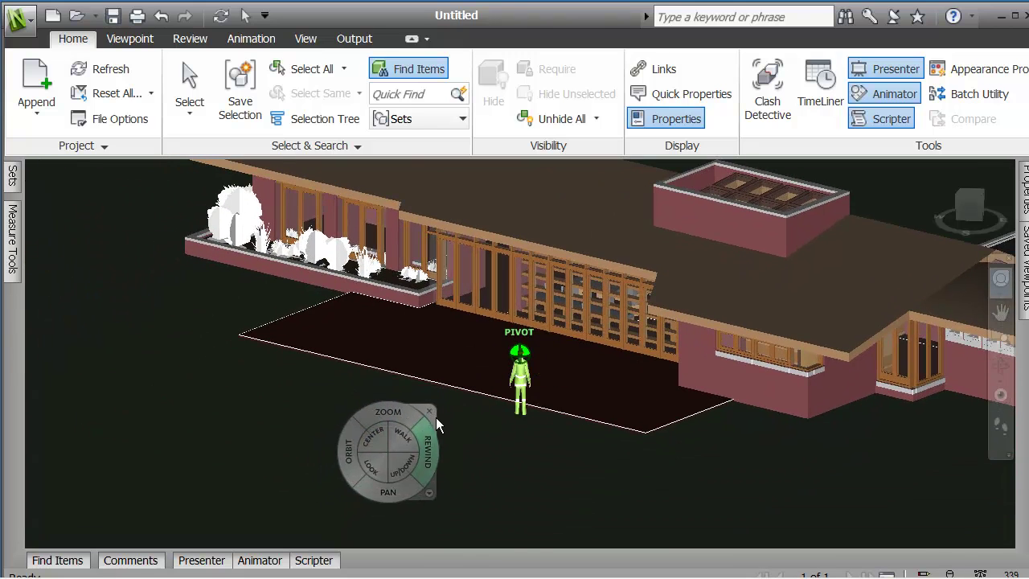
Walk toward the house, adjust viewpoint height, and re-centre the orbit pivot on the model
click(384, 454)
drag(521, 470, 521, 545)
mouse_move(434, 377)
mouse_down()
mouse_move(432, 357)
mouse_move(432, 368)
mouse_up()
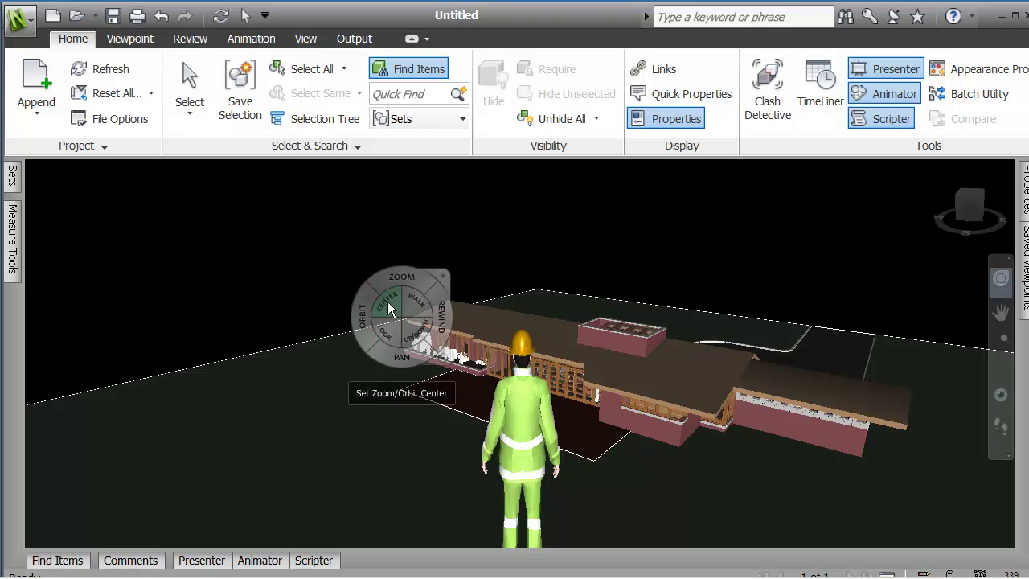
drag(388, 308, 561, 402)
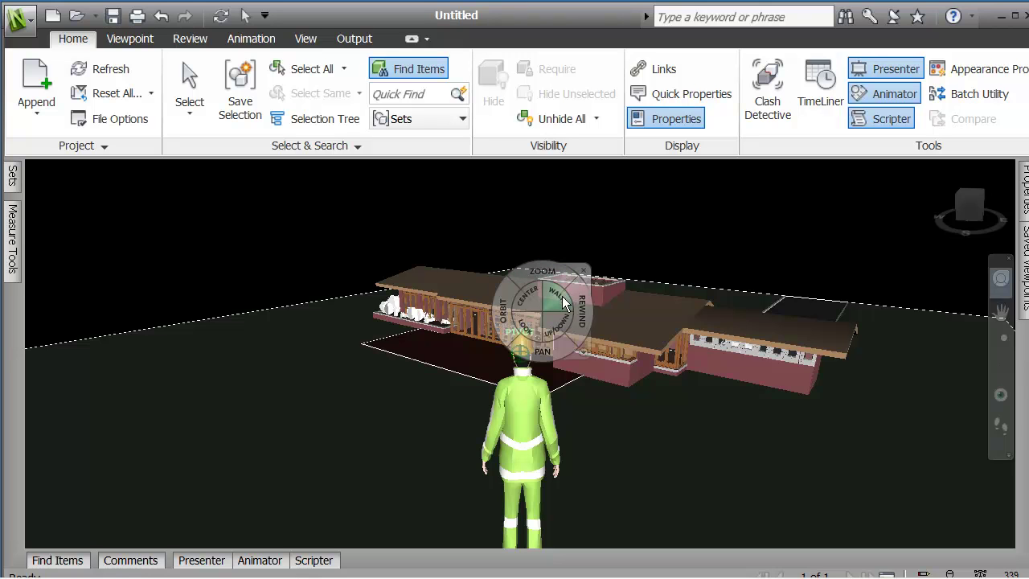
mouse_move(567, 294)
mouse_down()
mouse_move(567, 280)
mouse_move(562, 297)
mouse_up()
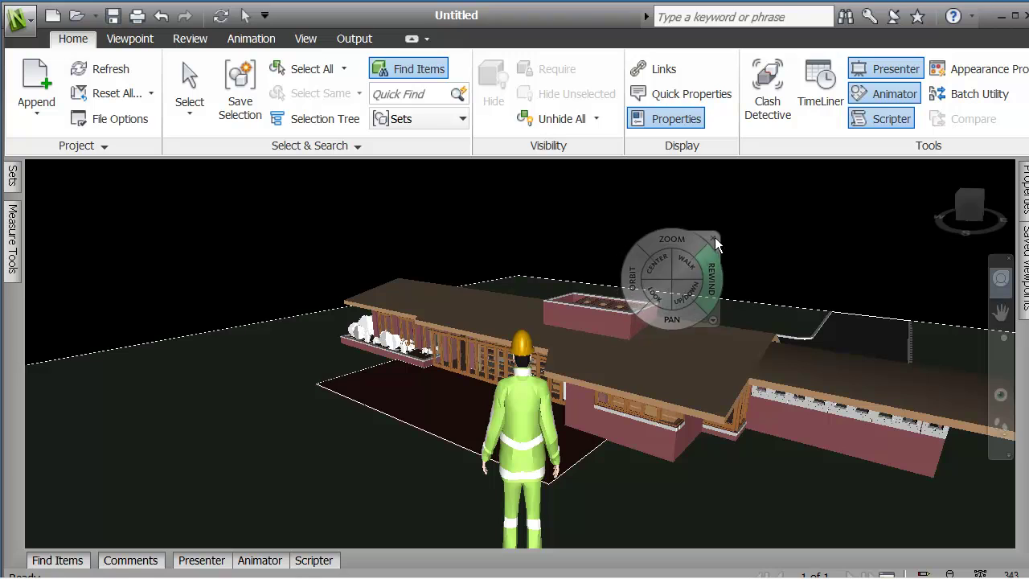
Close the wheel, pan the house left, and orbit to face it frontally behind the avatar
click(712, 239)
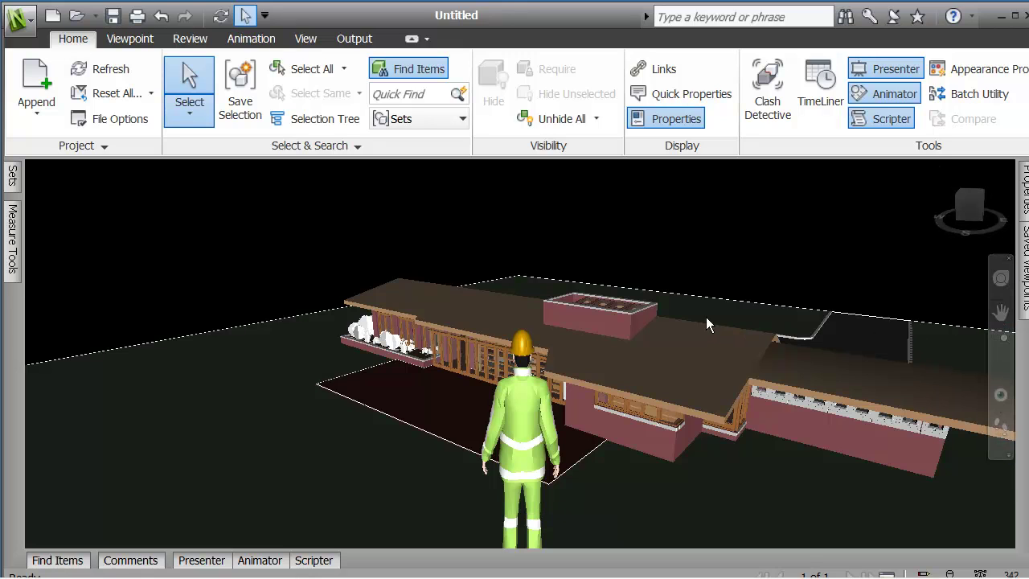
click(1001, 312)
drag(718, 347, 639, 326)
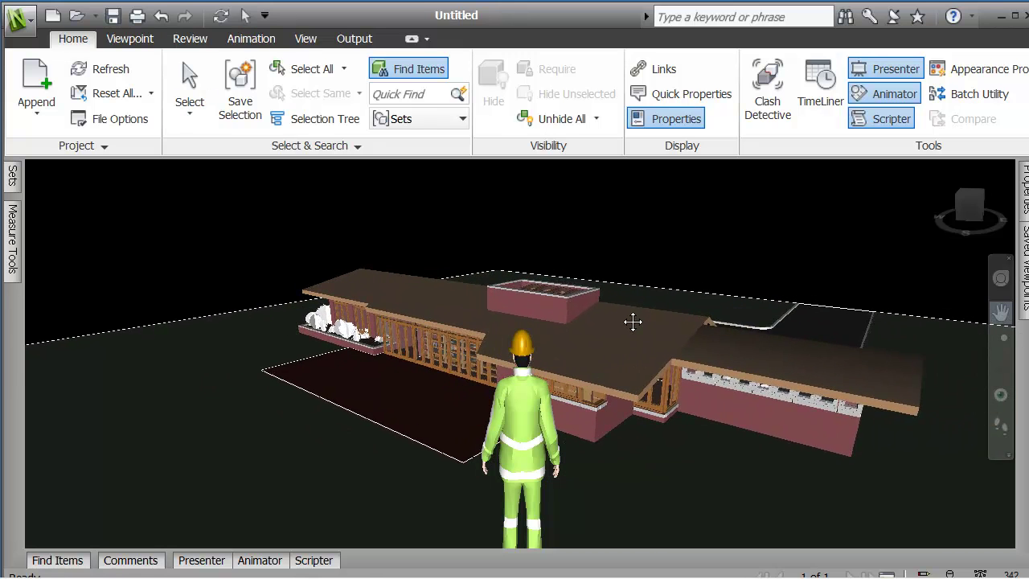
shift+middle_drag(633, 321, 586, 286)
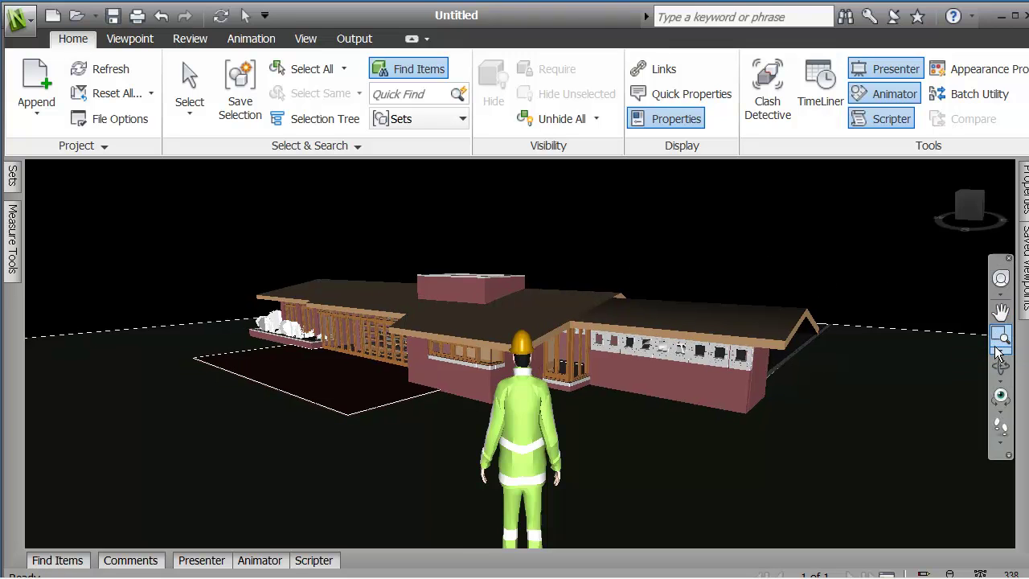
Zoom Window into the house centre, then Zoom Selected on the raised rooftop block
click(999, 352)
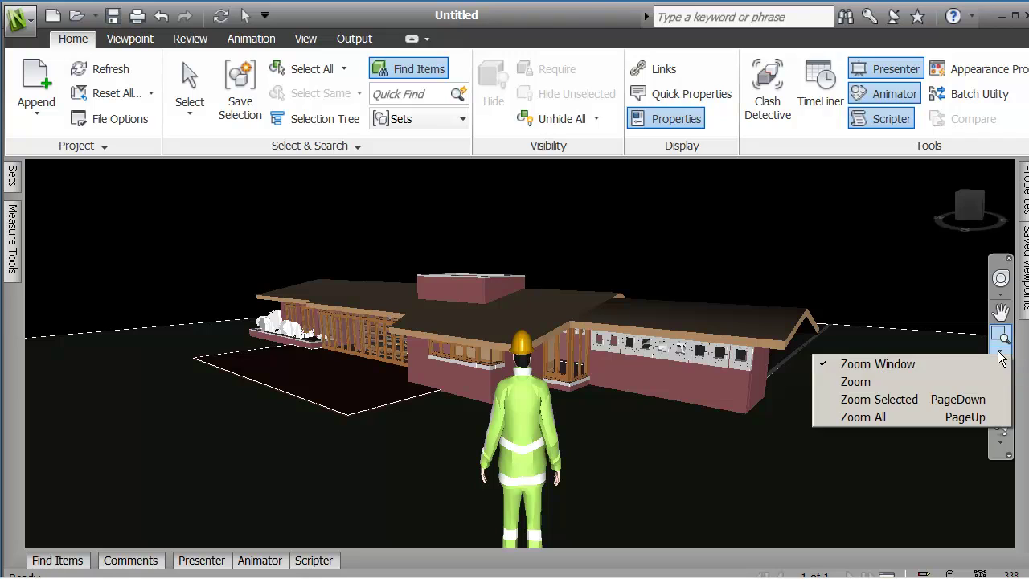
click(869, 367)
drag(377, 250, 612, 415)
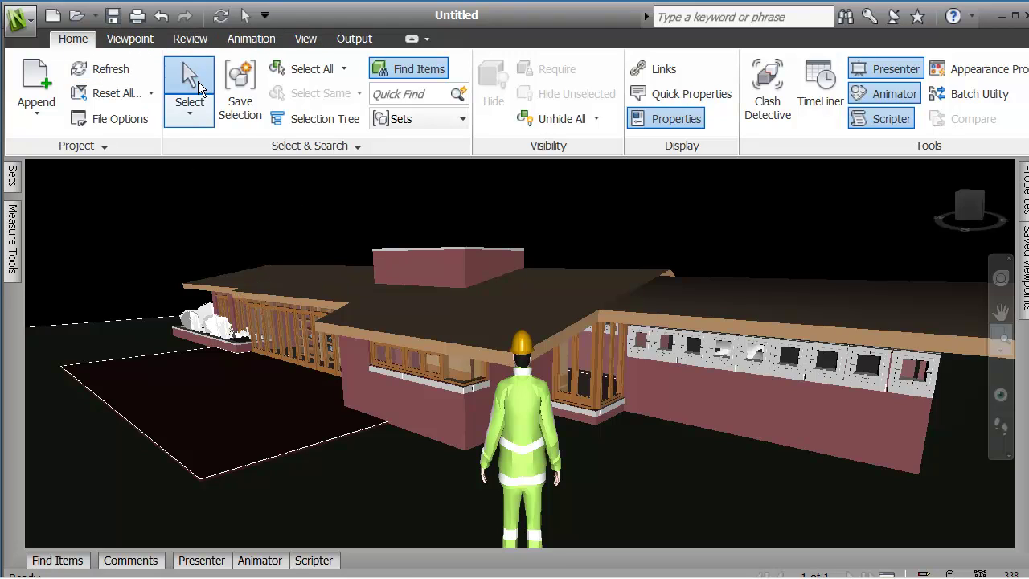
click(197, 81)
click(427, 268)
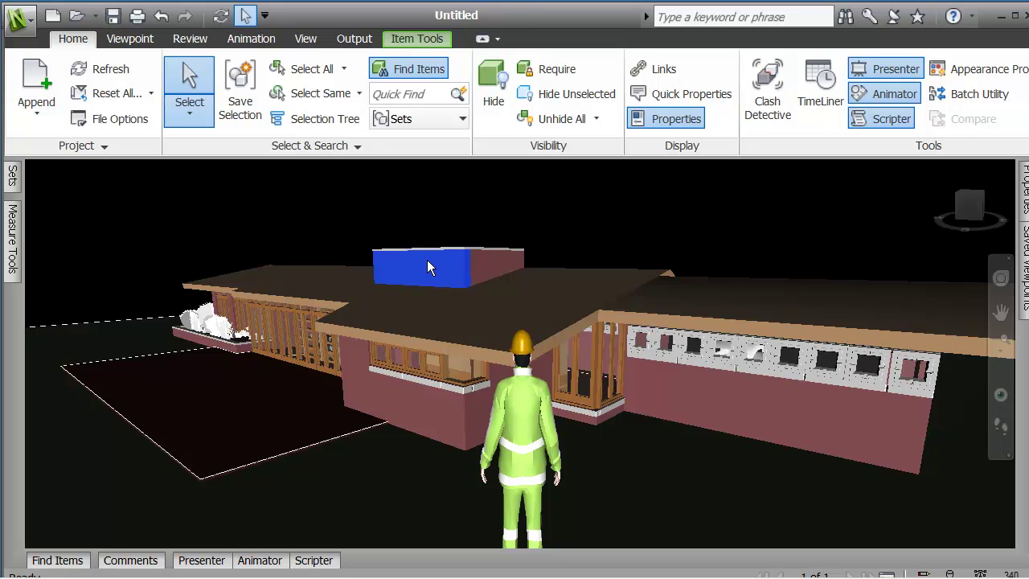
click(1000, 352)
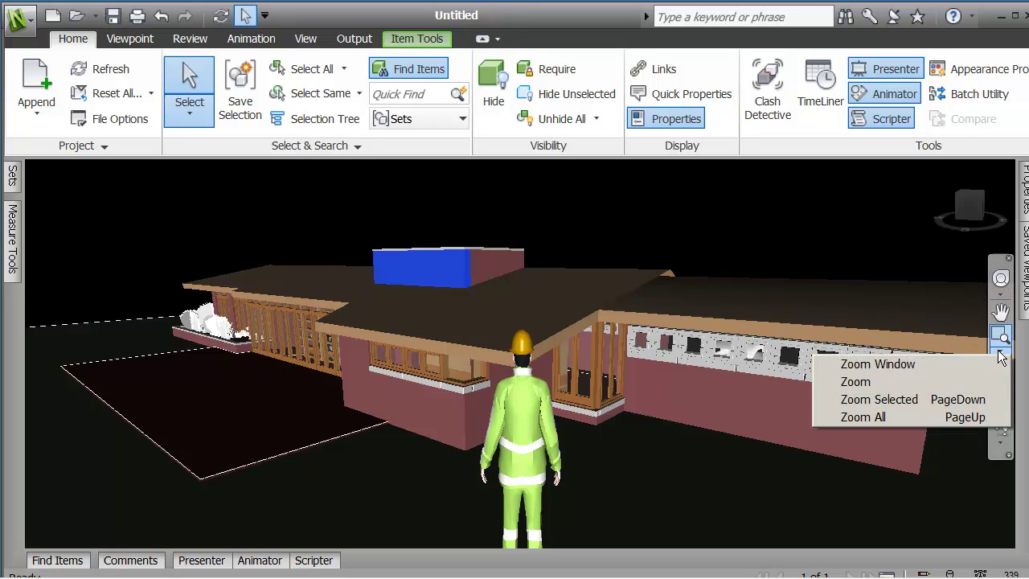
click(886, 399)
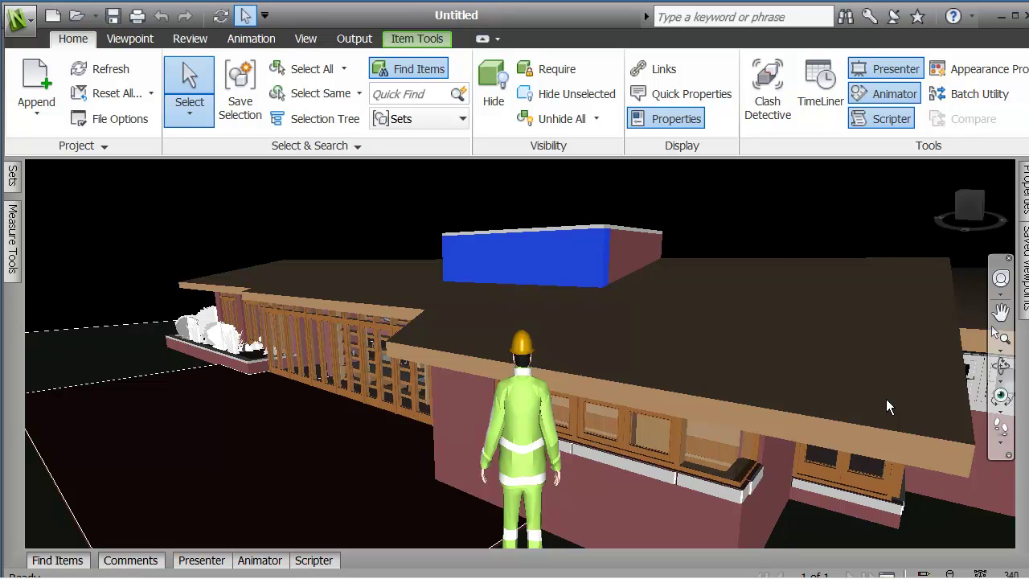
Refine the close-up of the roof and clerestory by scroll-zooming and panning
click(771, 239)
scroll(771, 239, down, 5)
scroll(770, 239, down, 2)
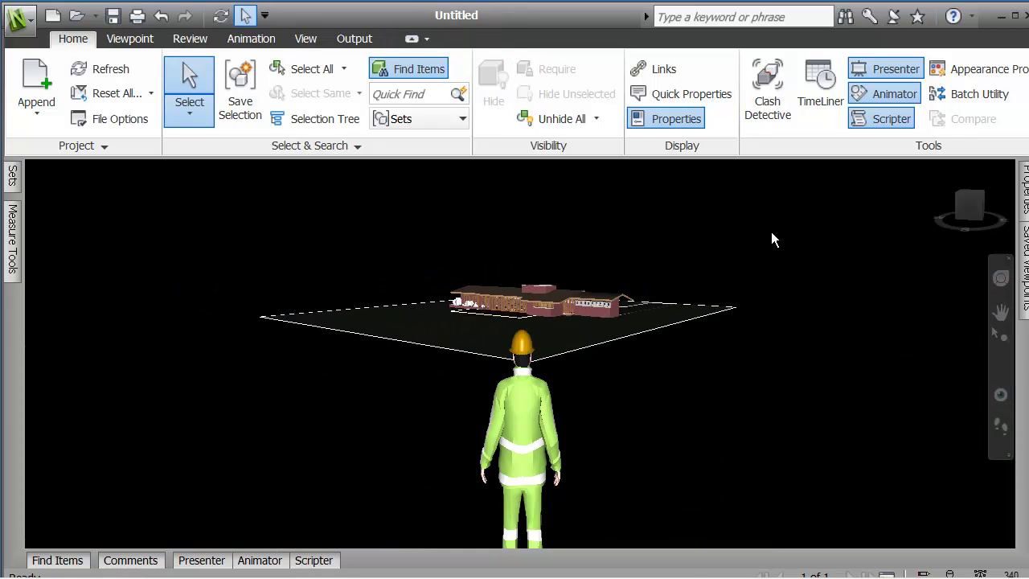
click(538, 298)
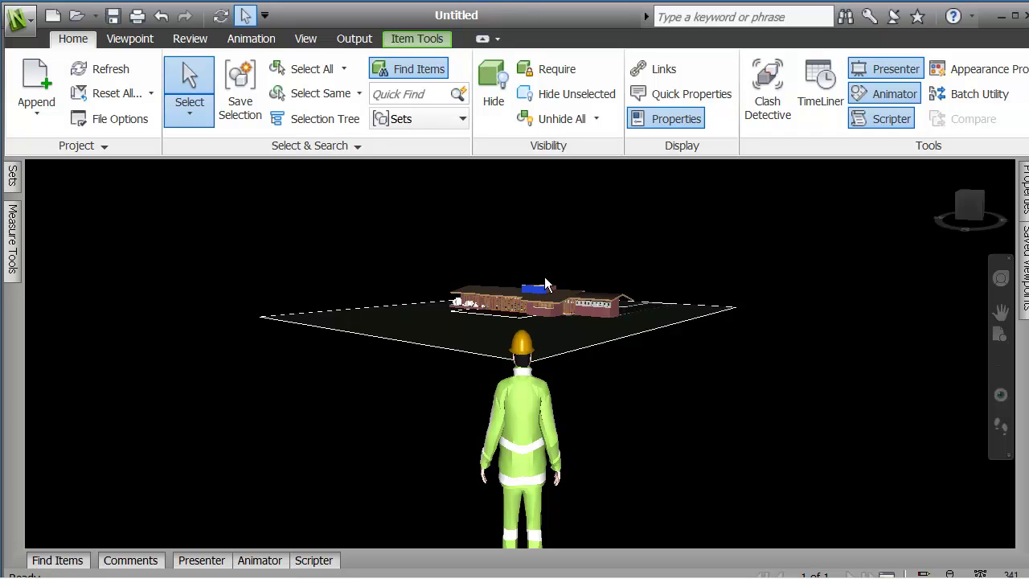
click(544, 276)
middle_drag(588, 264, 551, 327)
click(544, 325)
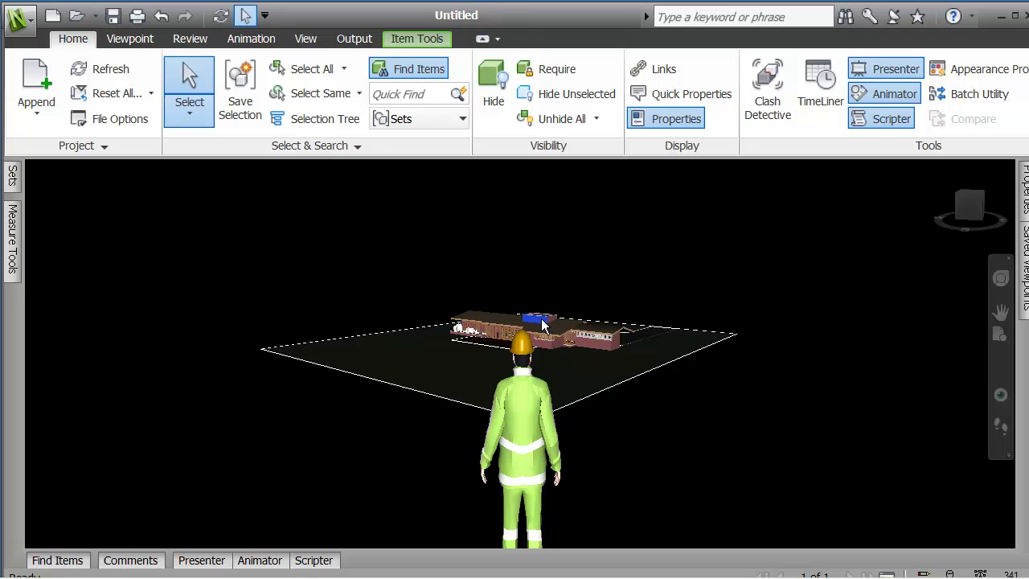
scroll(543, 325, up, 5)
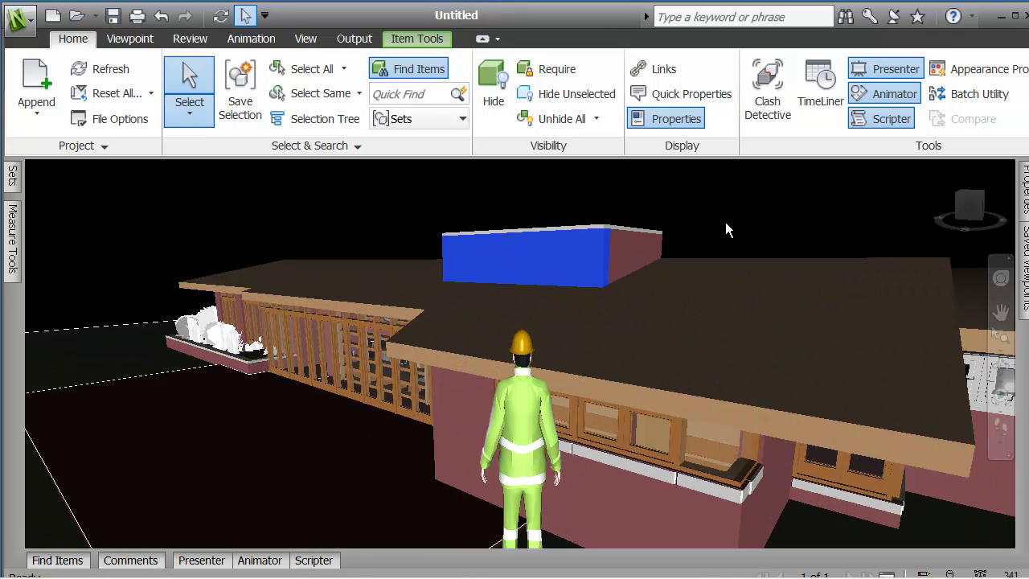
scroll(724, 221, down, 10)
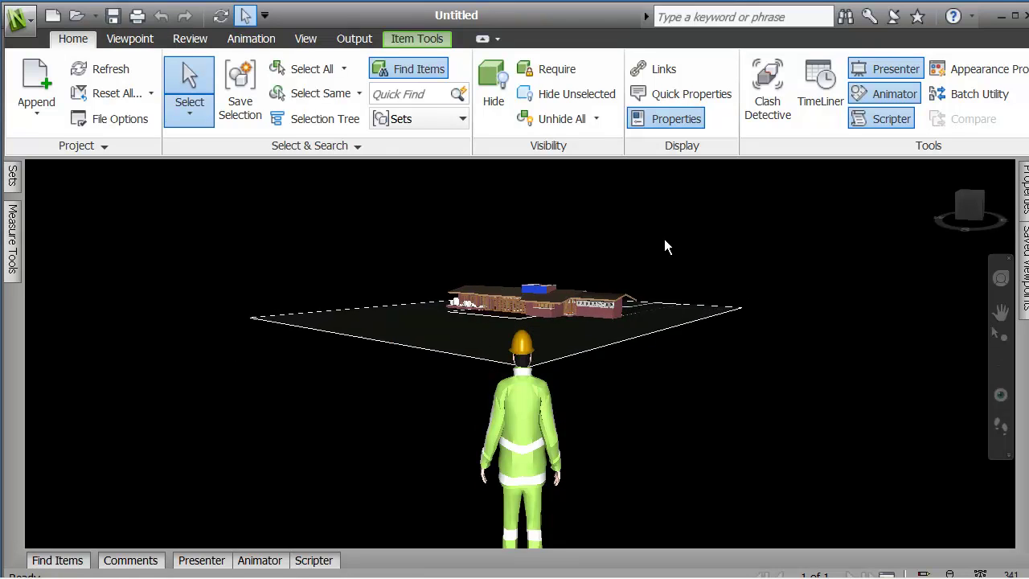
scroll(666, 245, up, 5)
Clear the rooftop block selection and orbit the house around the avatar to a new angle
click(743, 232)
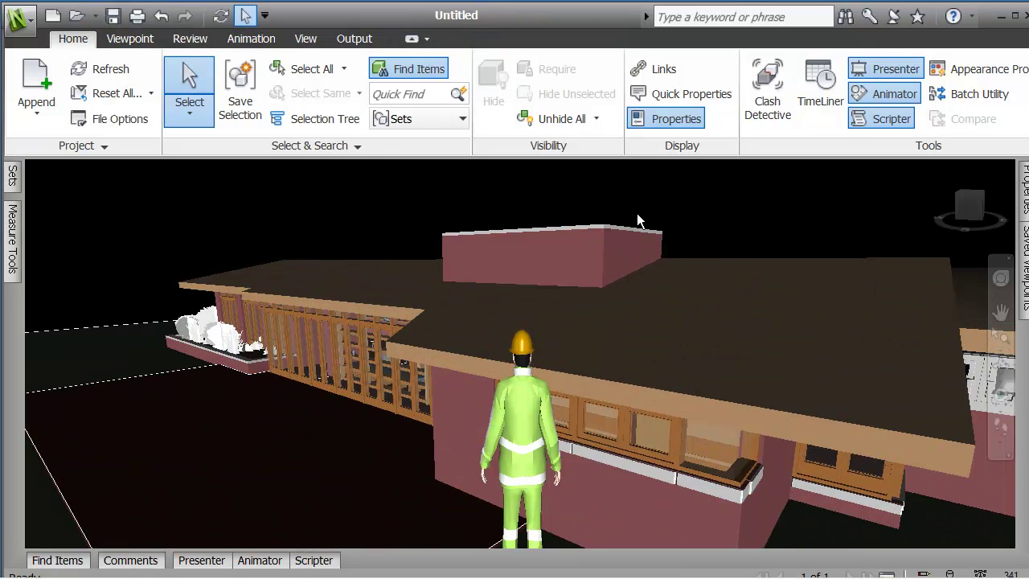
click(1000, 367)
mouse_move(666, 356)
mouse_down()
mouse_move(666, 340)
mouse_move(659, 350)
mouse_up()
drag(407, 360, 428, 358)
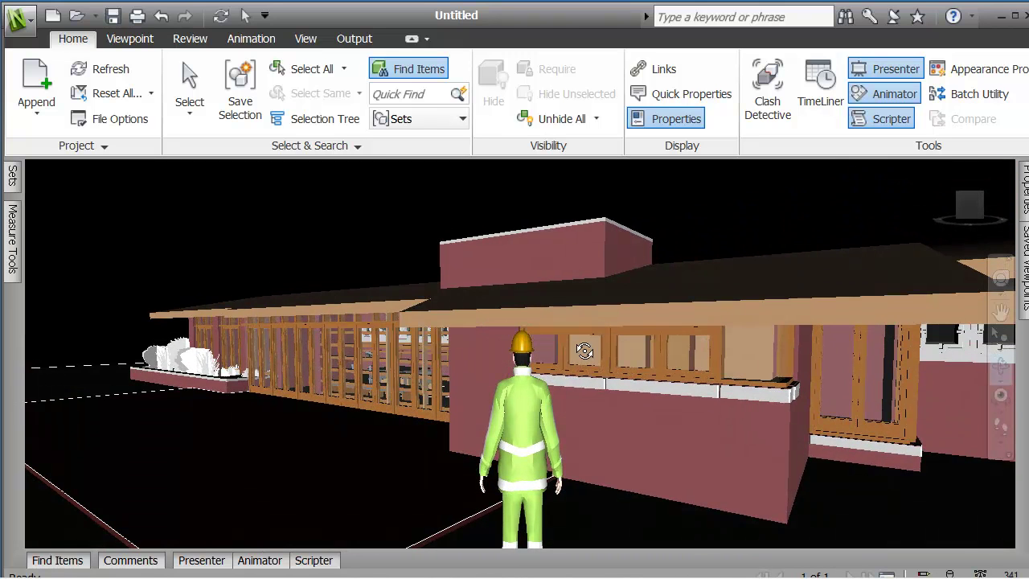
Focus the view on a point on the house, then undo that view change
click(1001, 408)
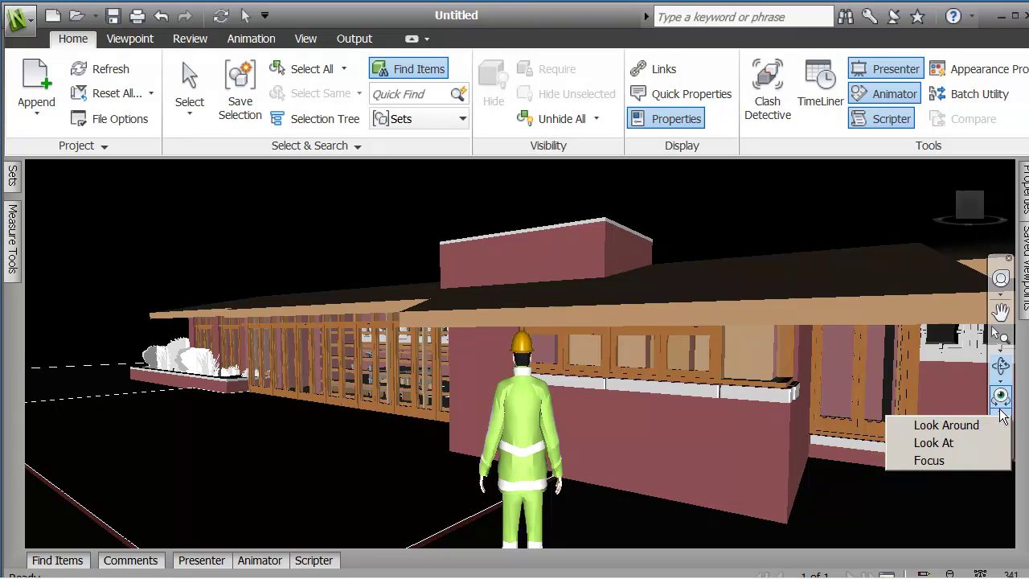
click(930, 461)
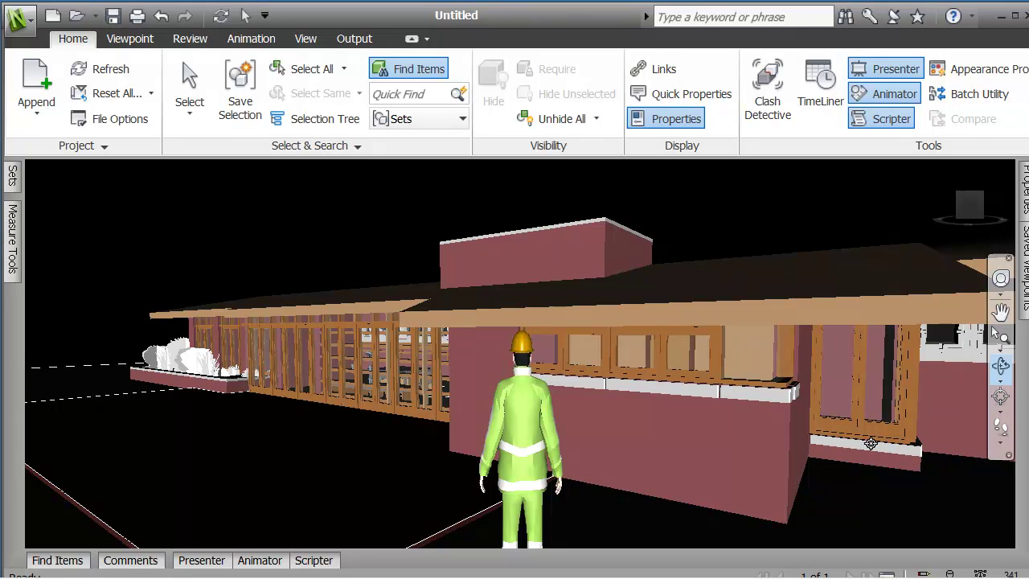
click(372, 354)
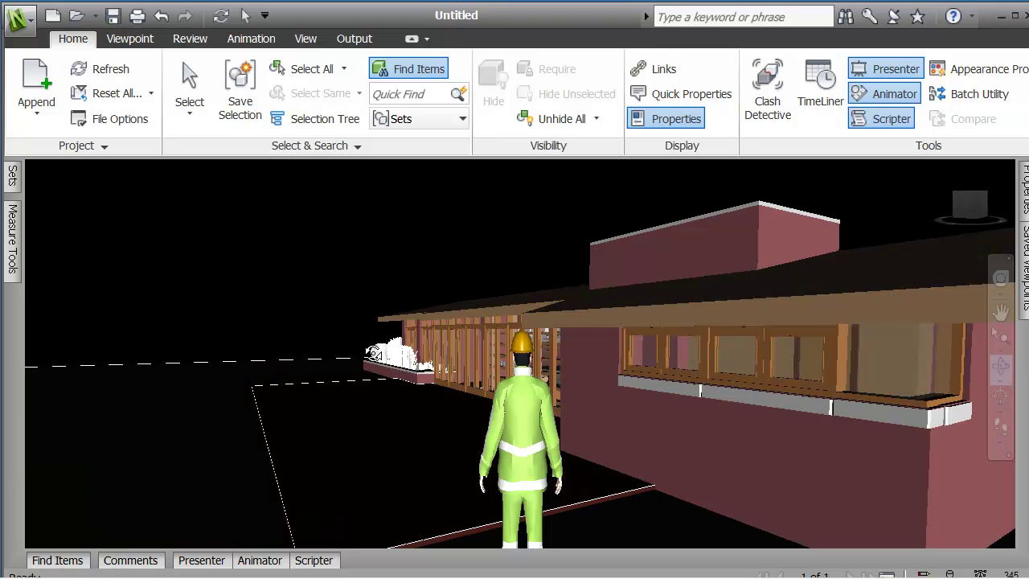
key(ctrl+z)
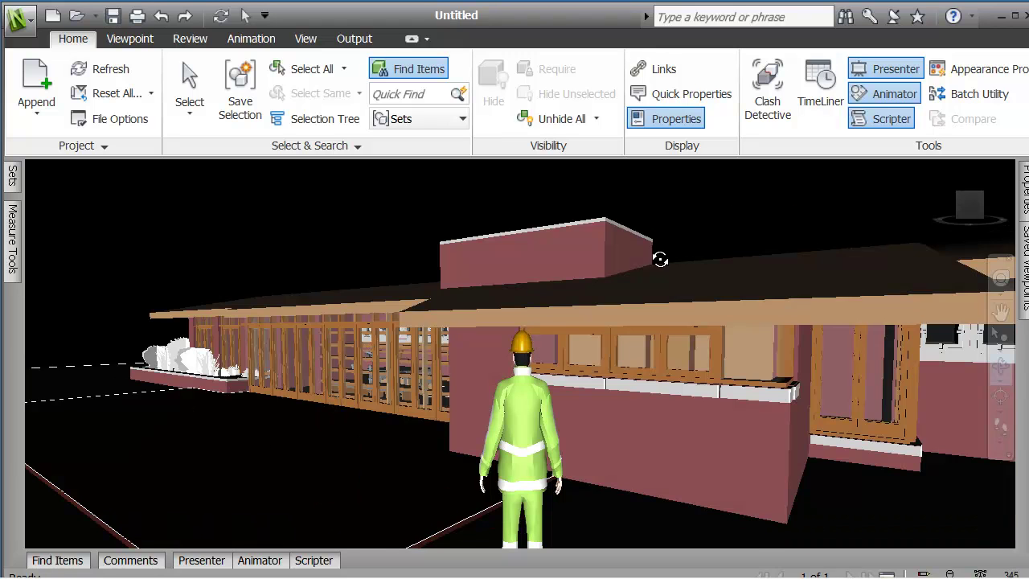
Use Look At to centre the camera on two points on the house
click(1001, 412)
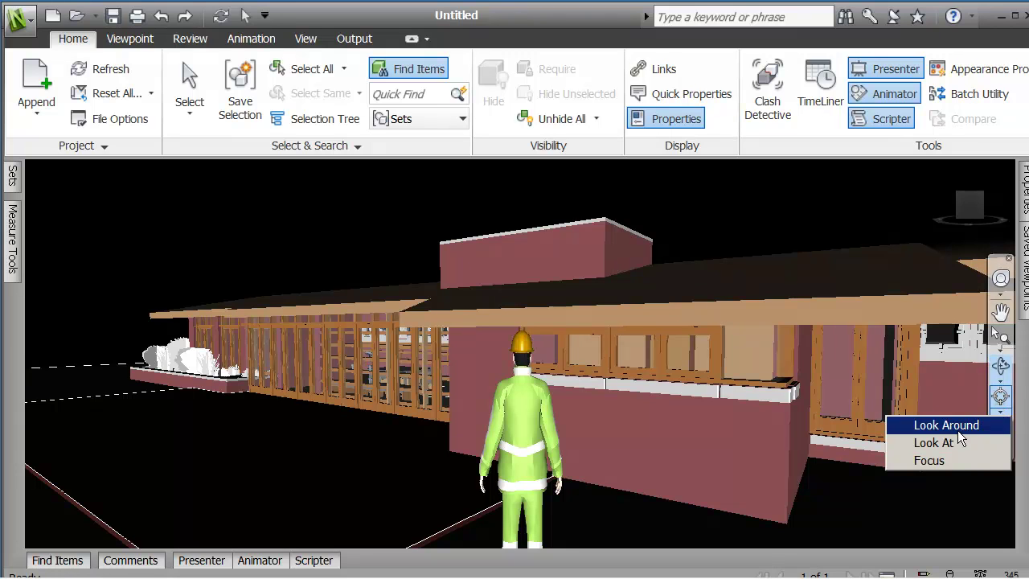
click(933, 443)
click(686, 331)
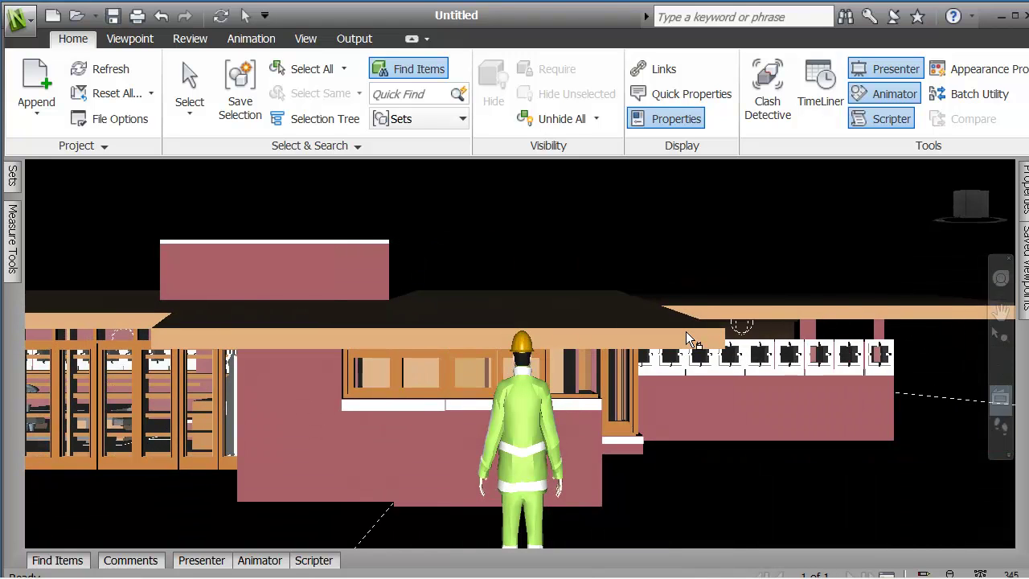
click(692, 282)
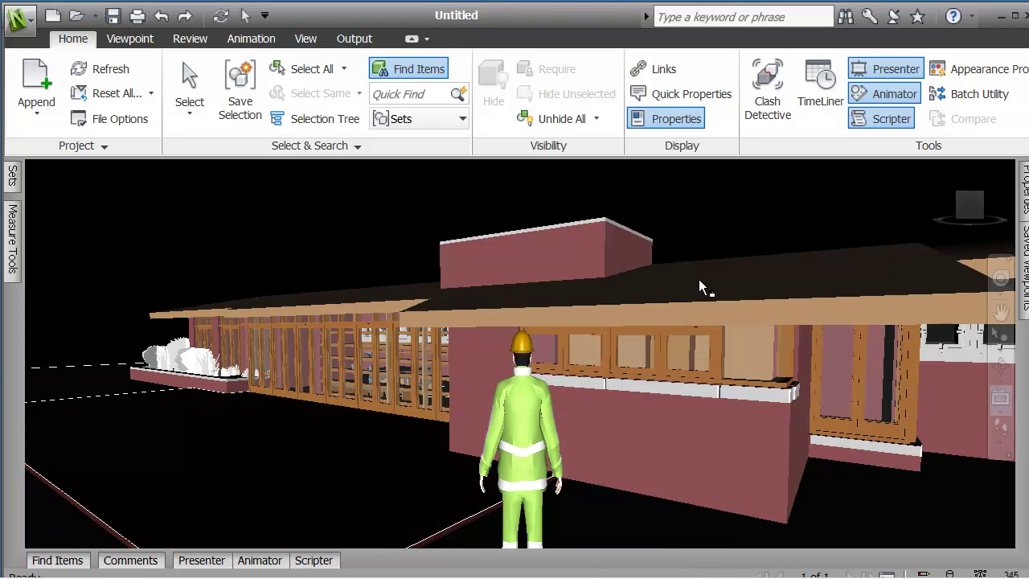
Look at the clicked eave, then swing the camera to a lower corner view along the facade
click(1005, 388)
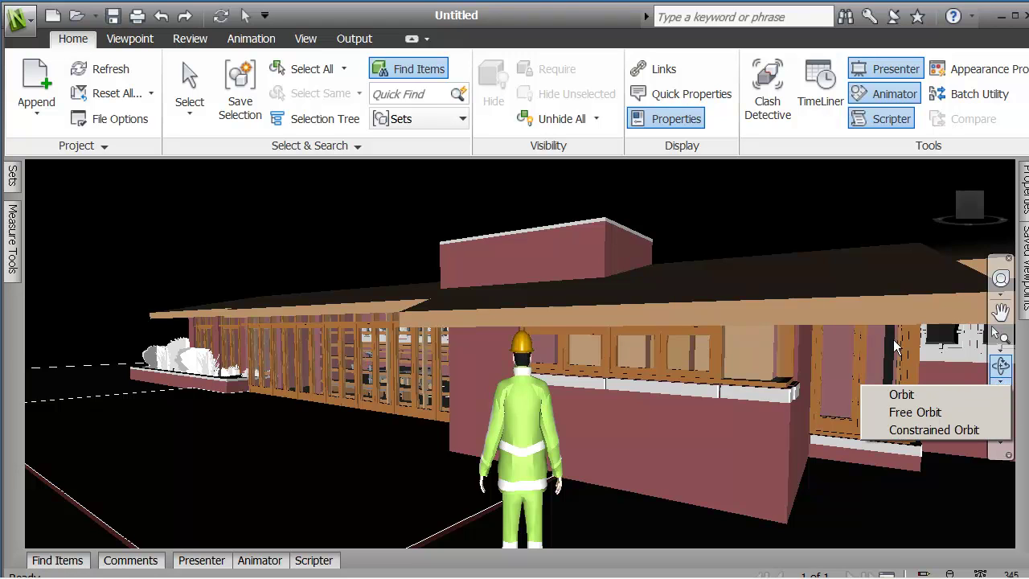
click(1000, 398)
click(1001, 411)
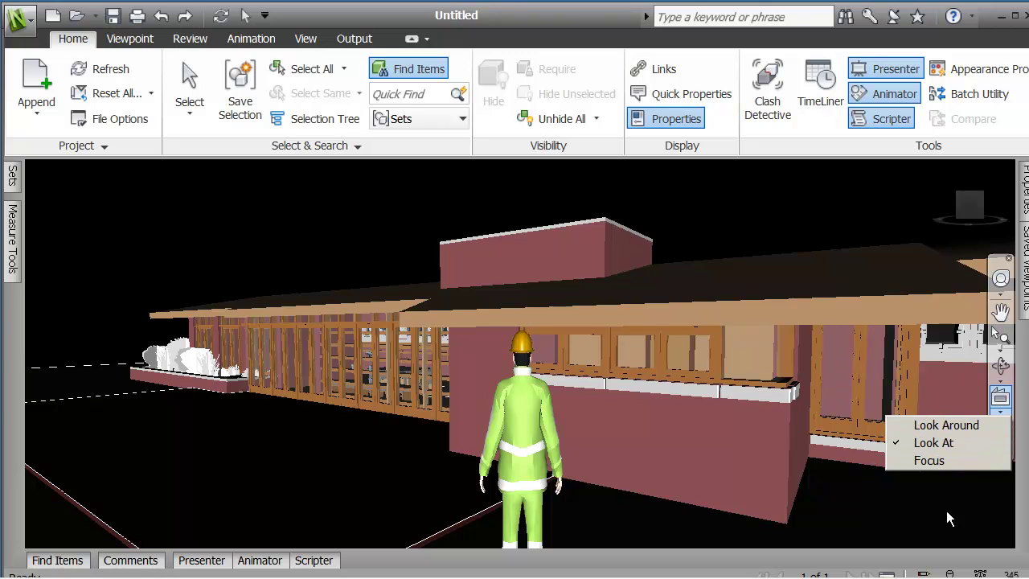
click(835, 246)
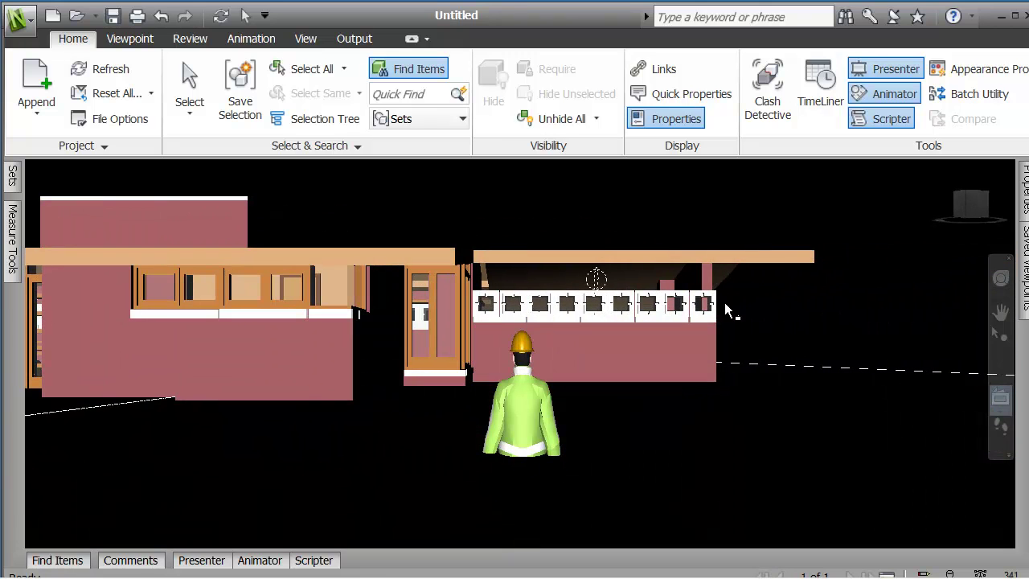
drag(765, 335, 711, 355)
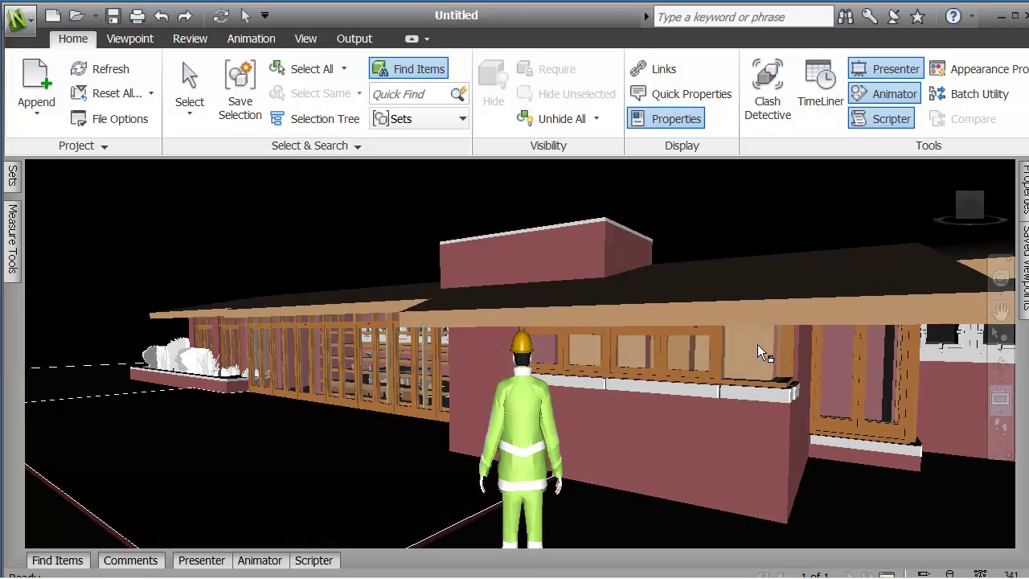
Switch navigation to Walk from the Viewpoint tab and bring up Realism, only Third Person on
click(1000, 443)
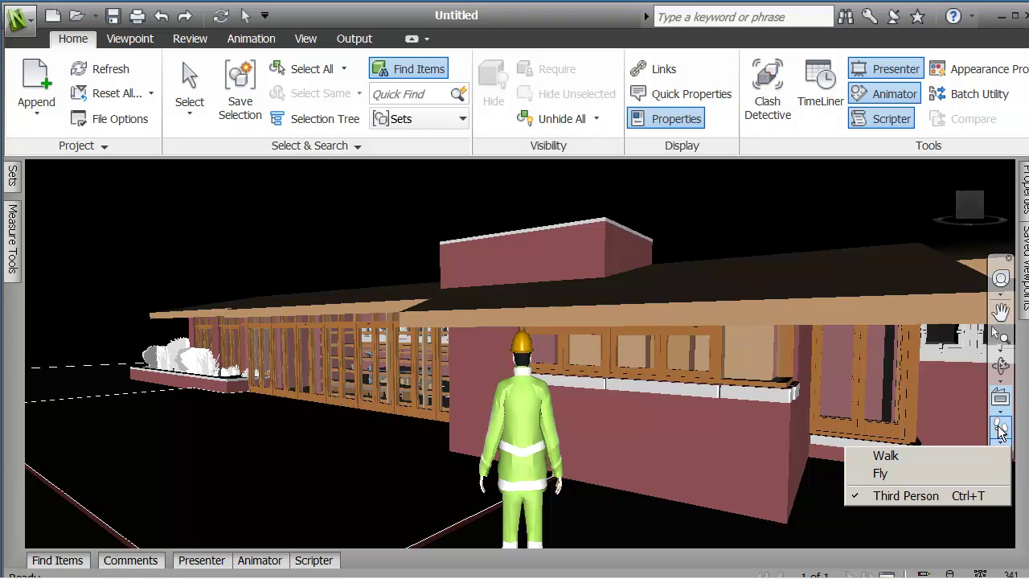
click(1000, 432)
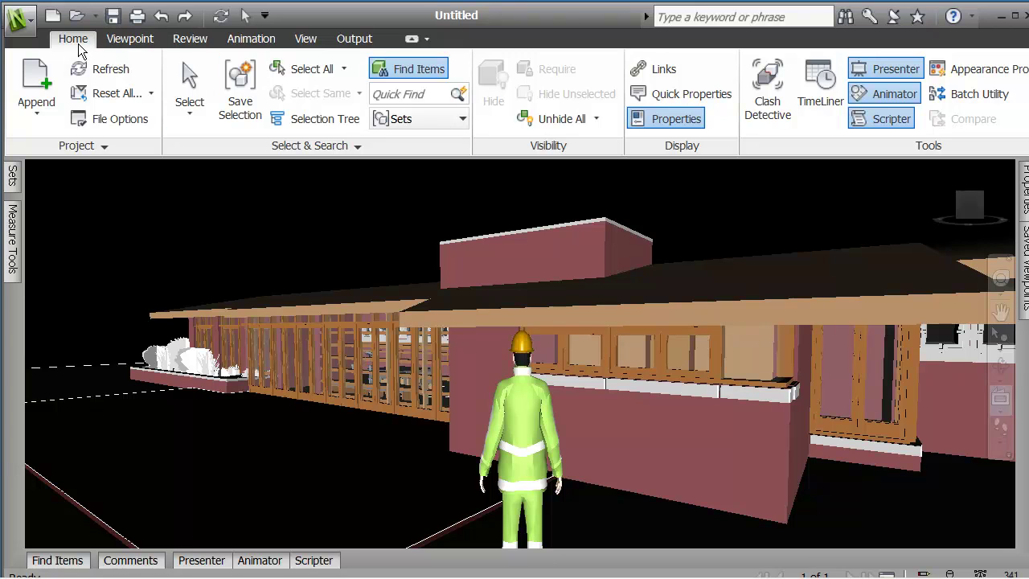
click(298, 41)
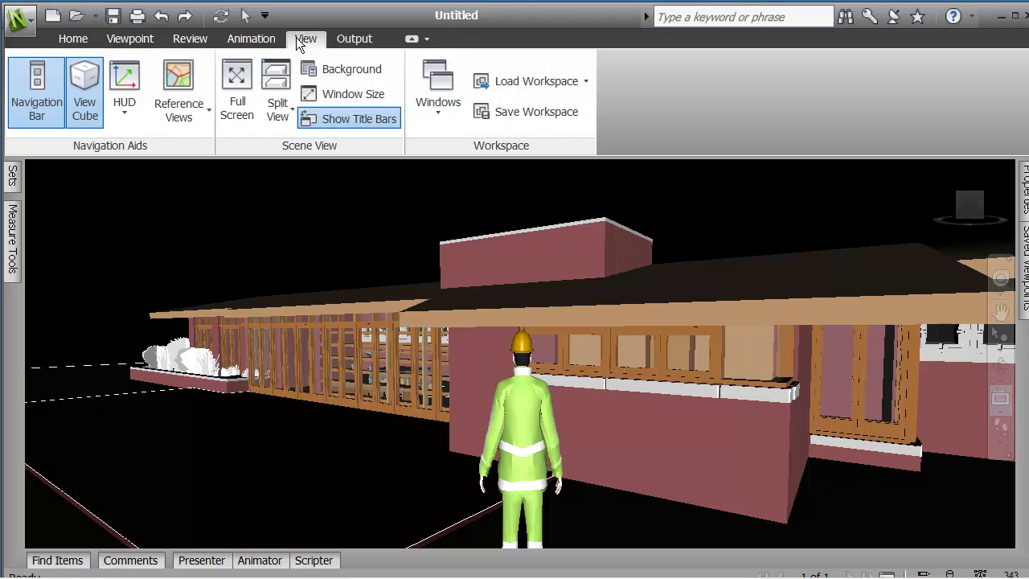
click(132, 37)
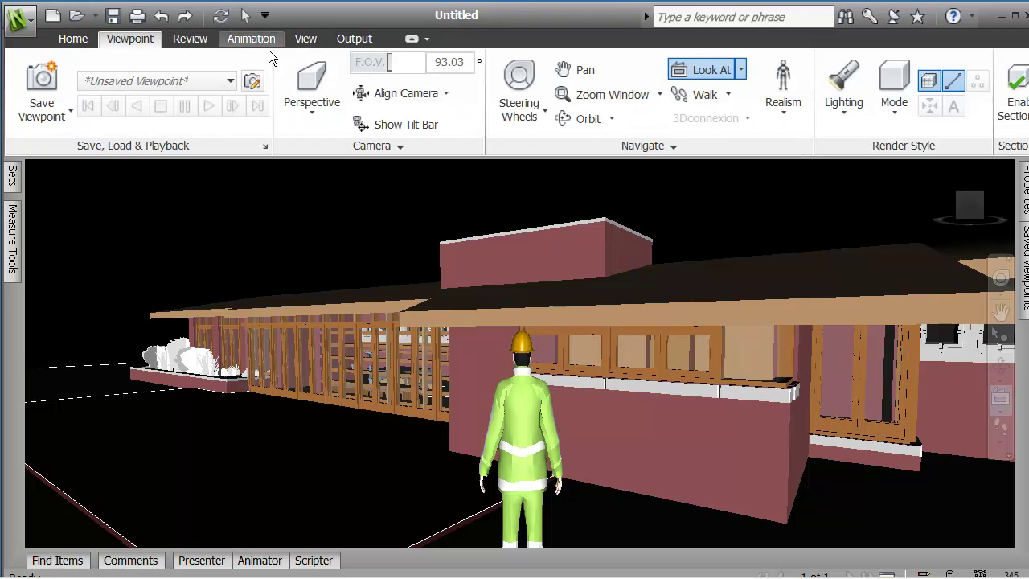
click(728, 96)
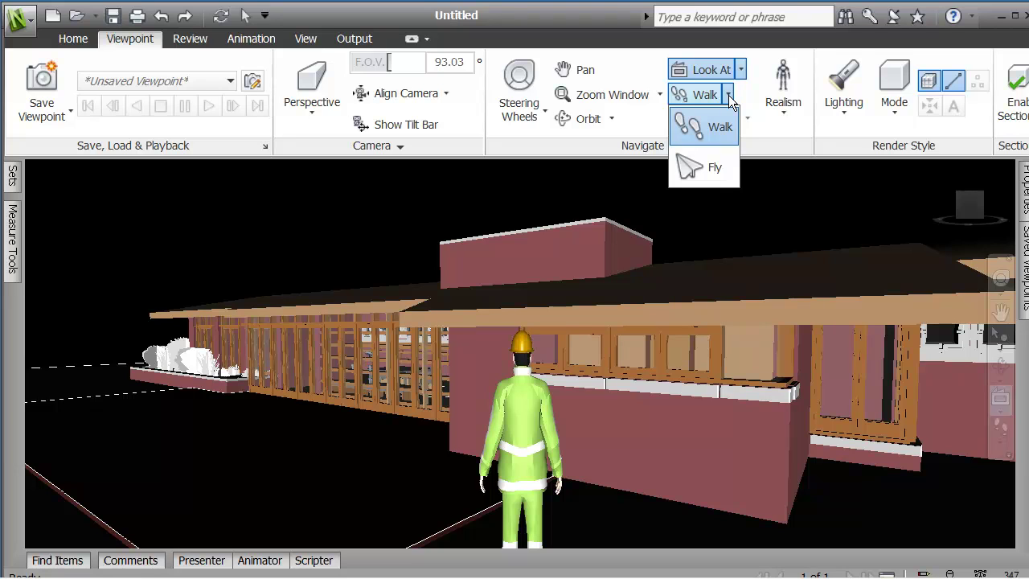
click(707, 128)
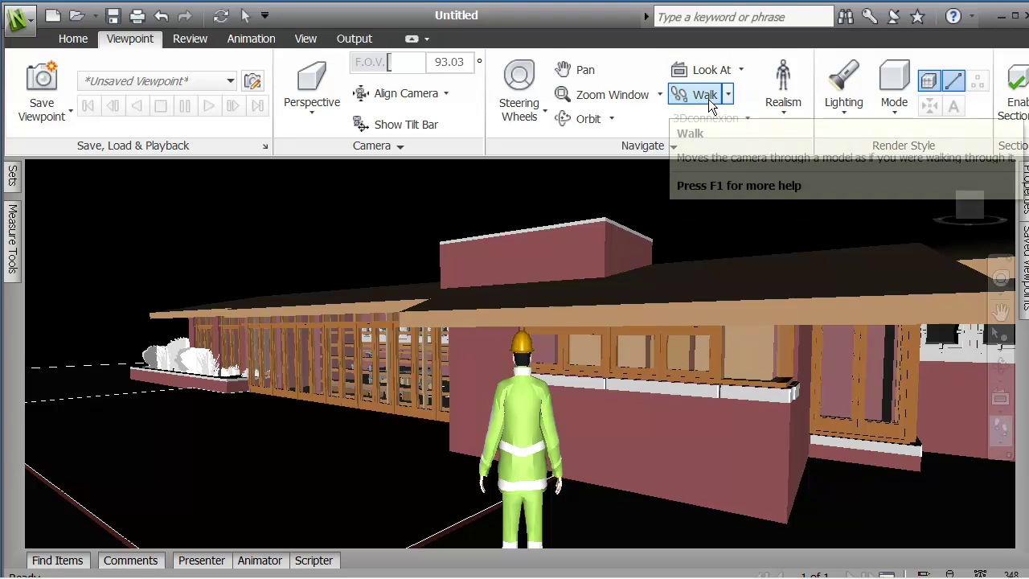
click(784, 119)
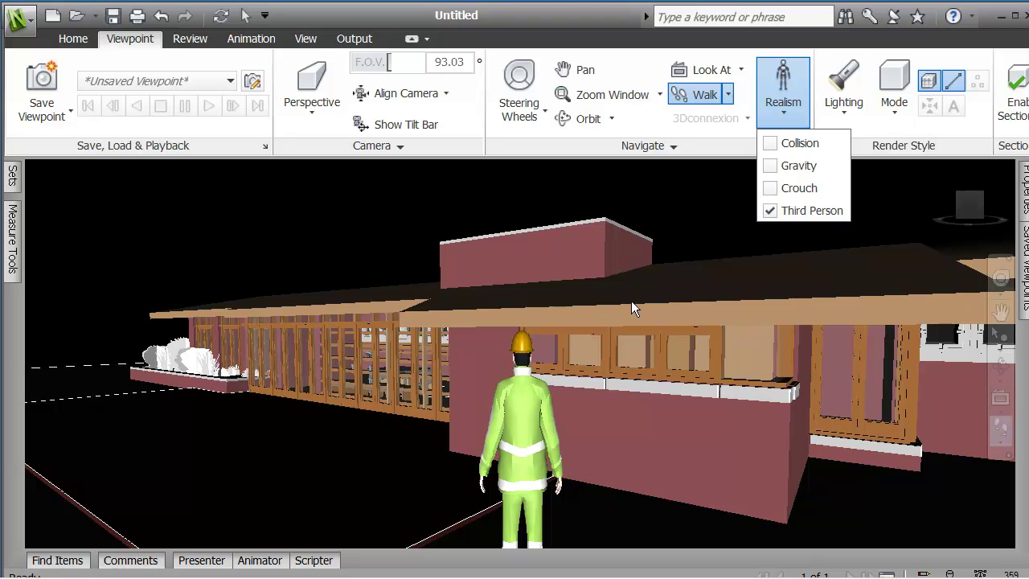
click(775, 213)
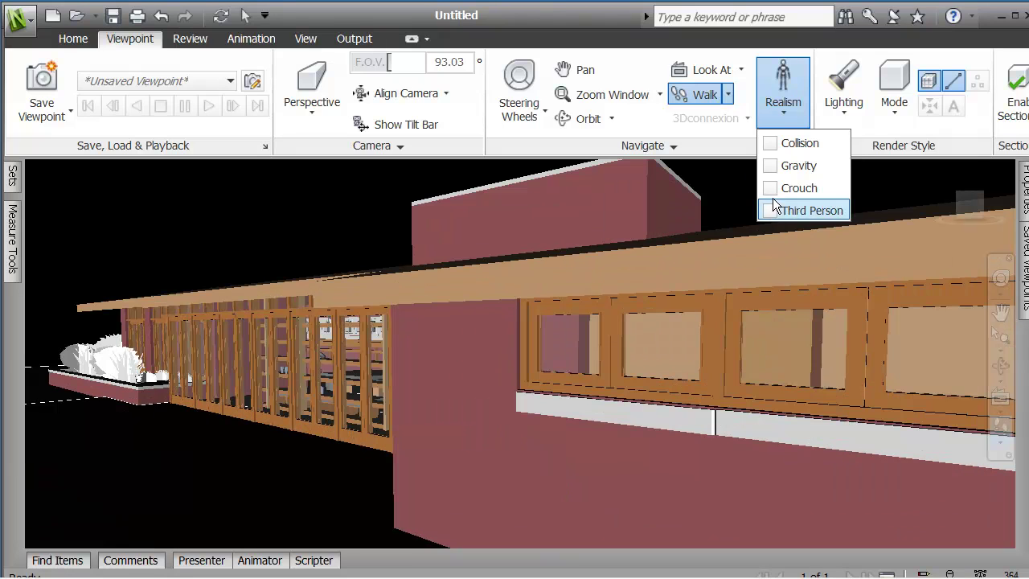
click(784, 120)
click(784, 131)
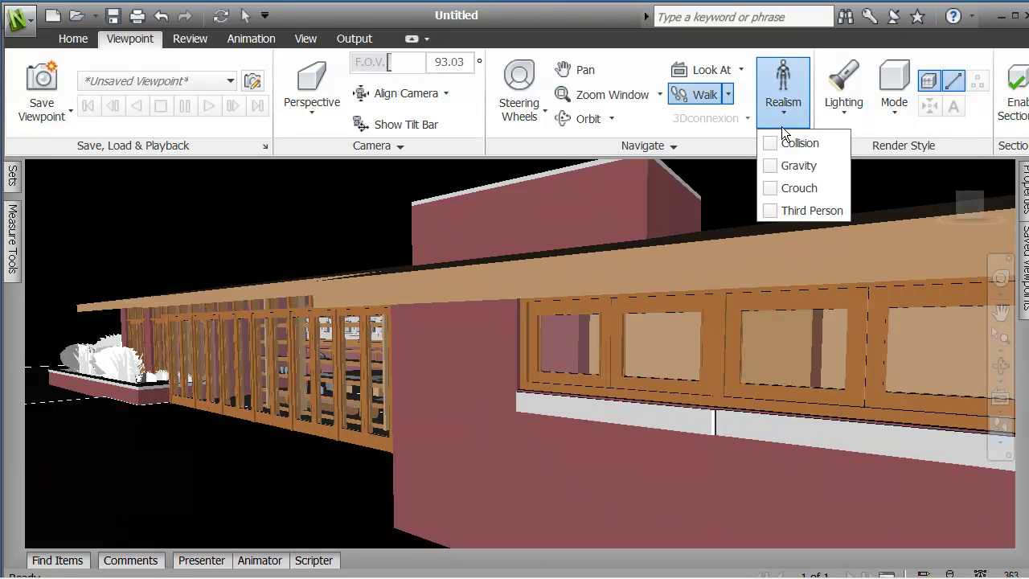
click(773, 211)
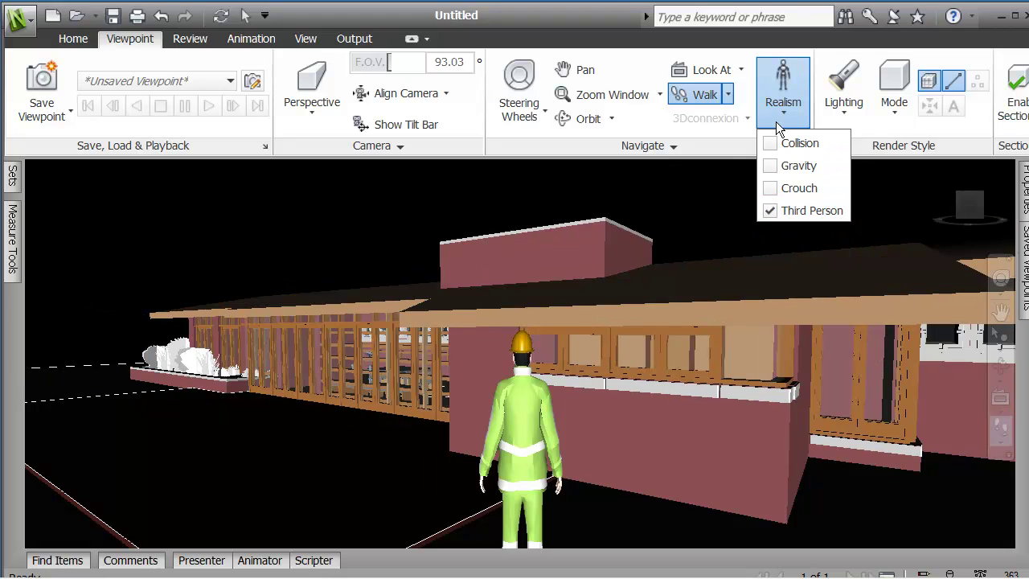
click(999, 428)
click(1000, 441)
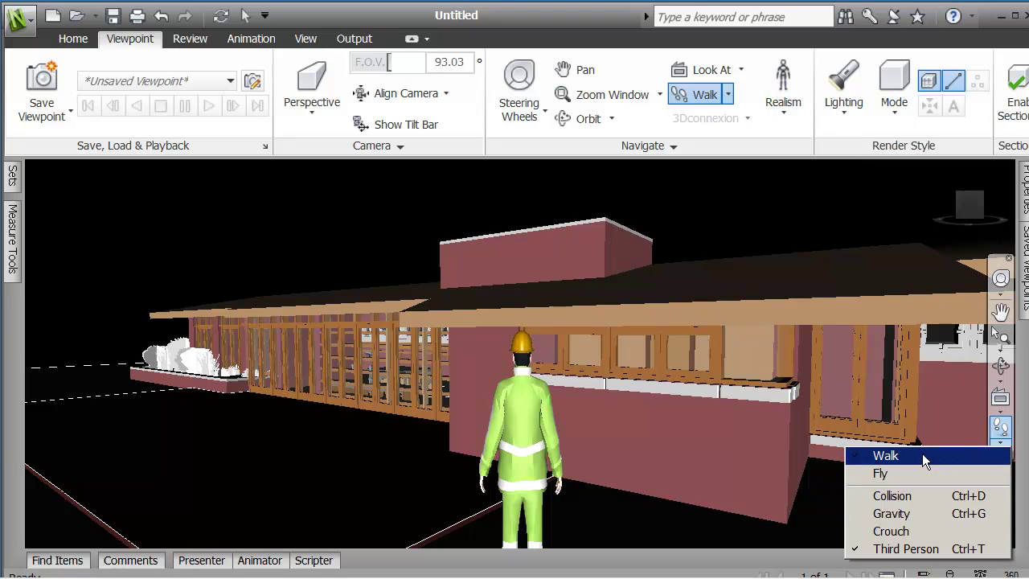
click(894, 457)
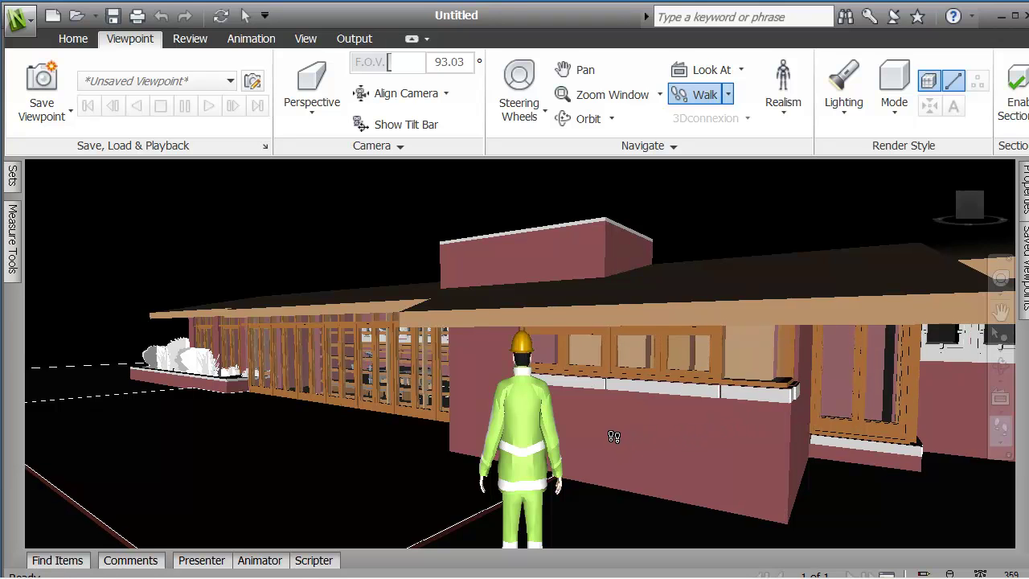
Walk the avatar forward toward the house's long facade
drag(613, 434, 150, 308)
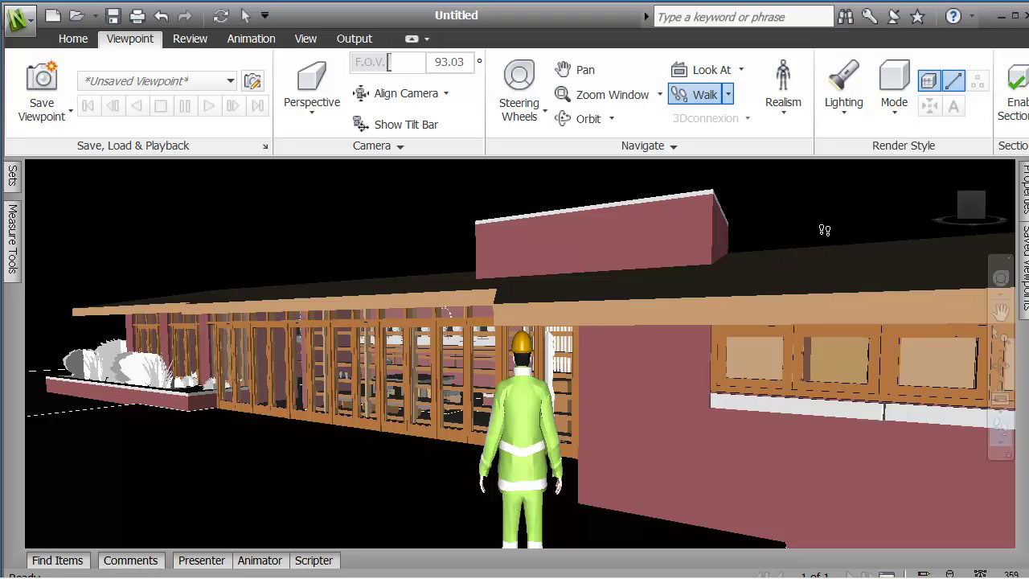
Turn on Gravity, Collision and Crouch for the avatar in the Realism settings
click(780, 112)
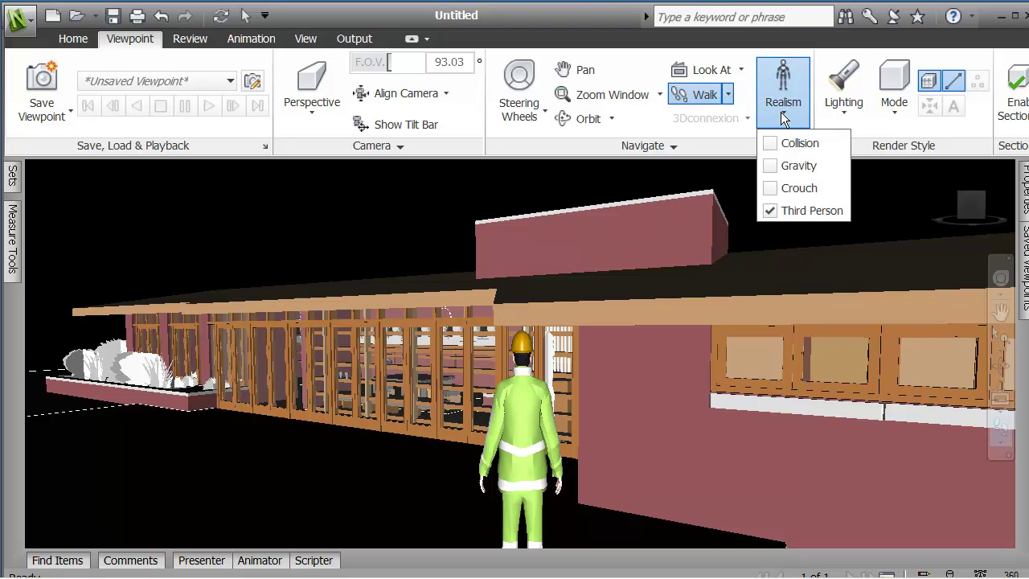
click(770, 165)
click(447, 343)
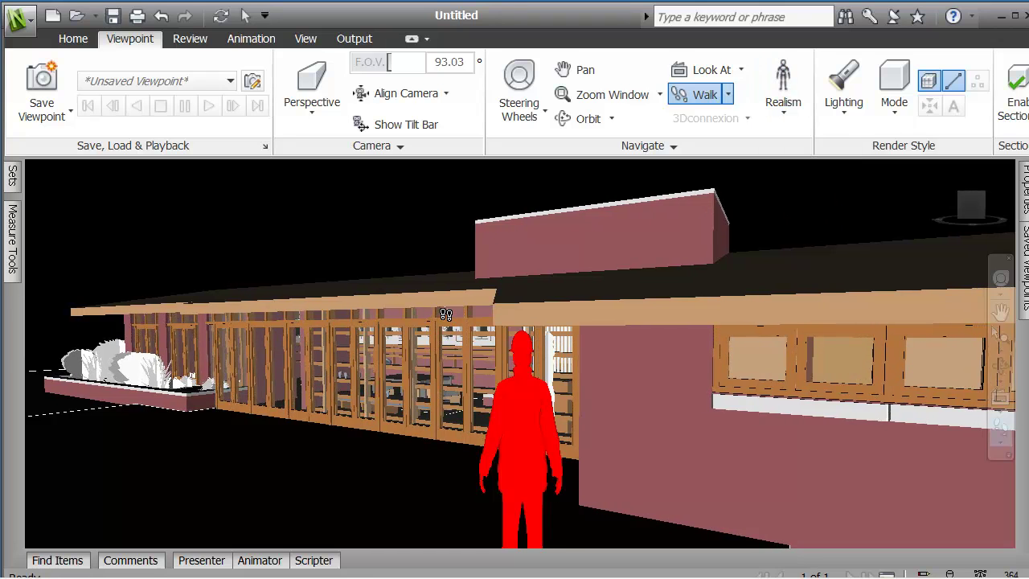
drag(368, 436, 371, 475)
click(785, 112)
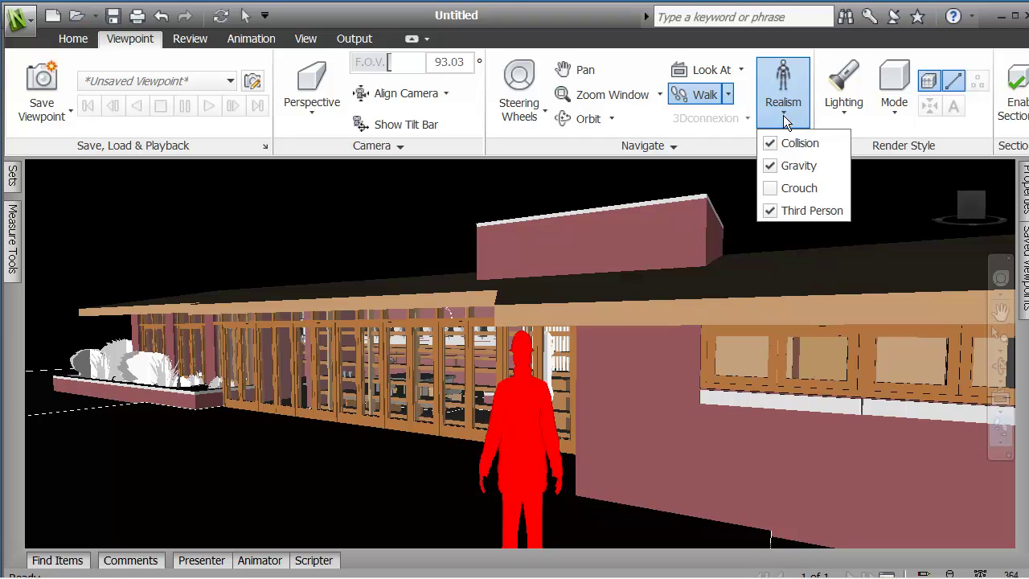
click(767, 187)
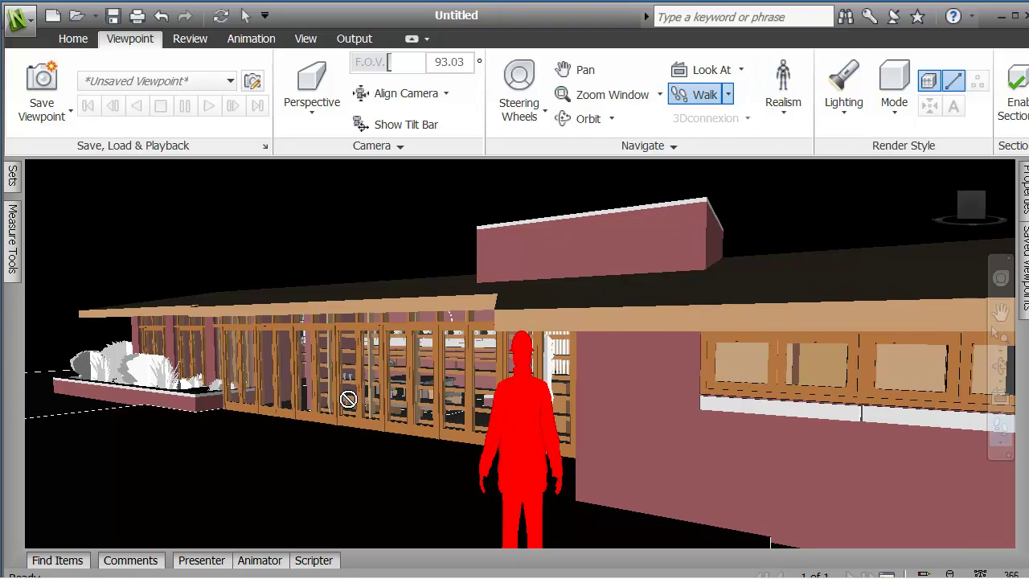
Walk the avatar forward, turning left, up to the house's glazed timber frame
drag(413, 373, 423, 304)
drag(415, 366, 338, 366)
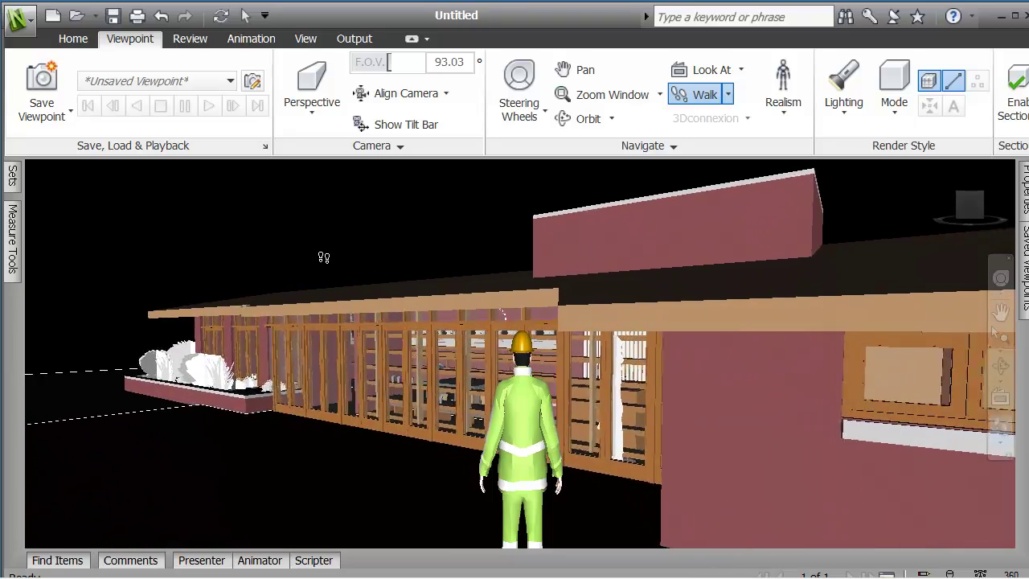
drag(326, 257, 413, 410)
mouse_move(494, 242)
mouse_down()
mouse_move(509, 204)
mouse_move(535, 356)
mouse_move(533, 220)
mouse_move(434, 323)
mouse_move(459, 253)
mouse_move(422, 392)
mouse_move(271, 361)
mouse_move(504, 335)
mouse_move(515, 289)
mouse_move(487, 276)
mouse_move(493, 244)
mouse_up()
Check the Realism settings, then walk the avatar through the frame up to the pink wall
click(784, 115)
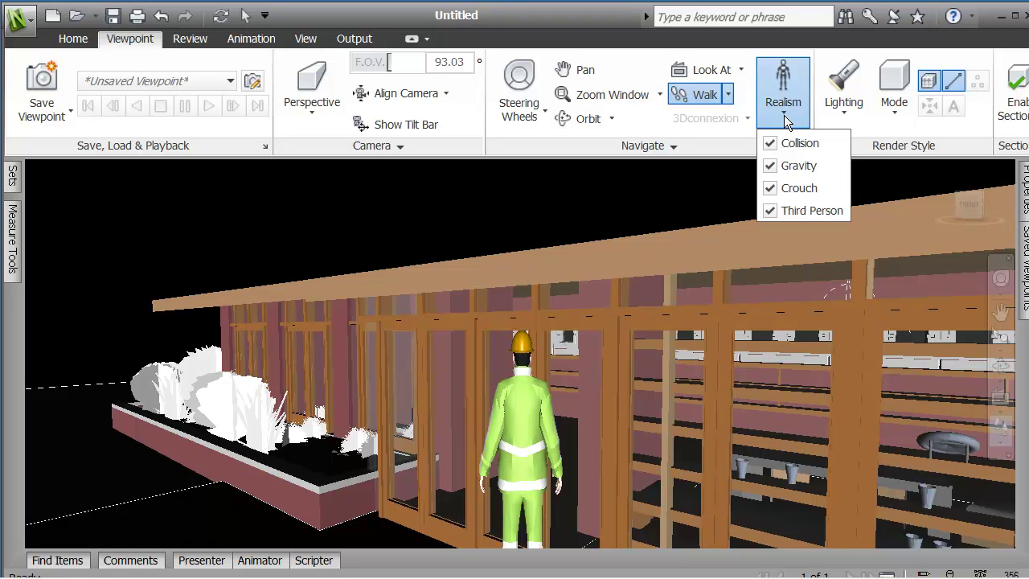
click(589, 385)
drag(598, 371, 759, 343)
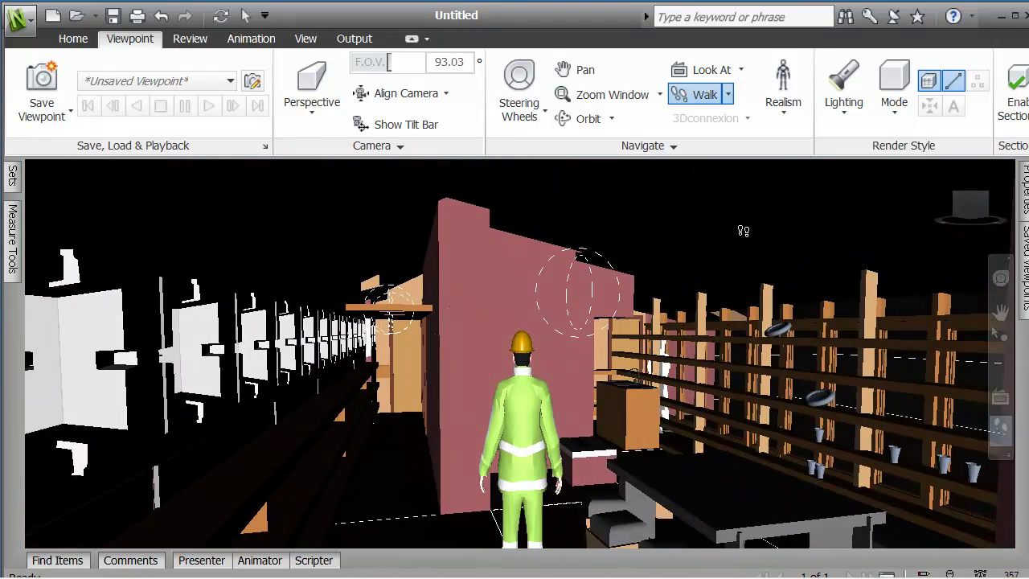
click(784, 115)
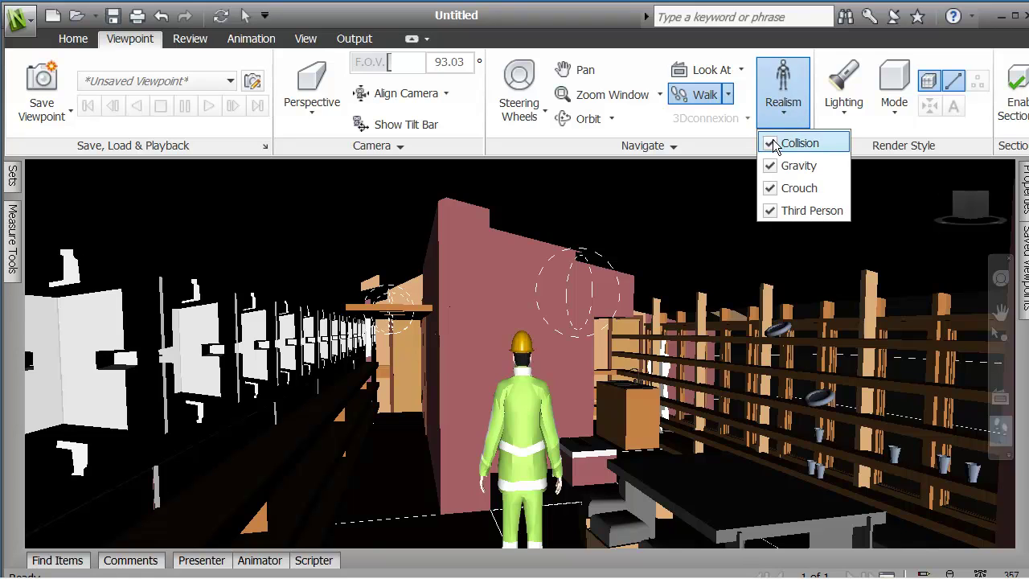
click(578, 340)
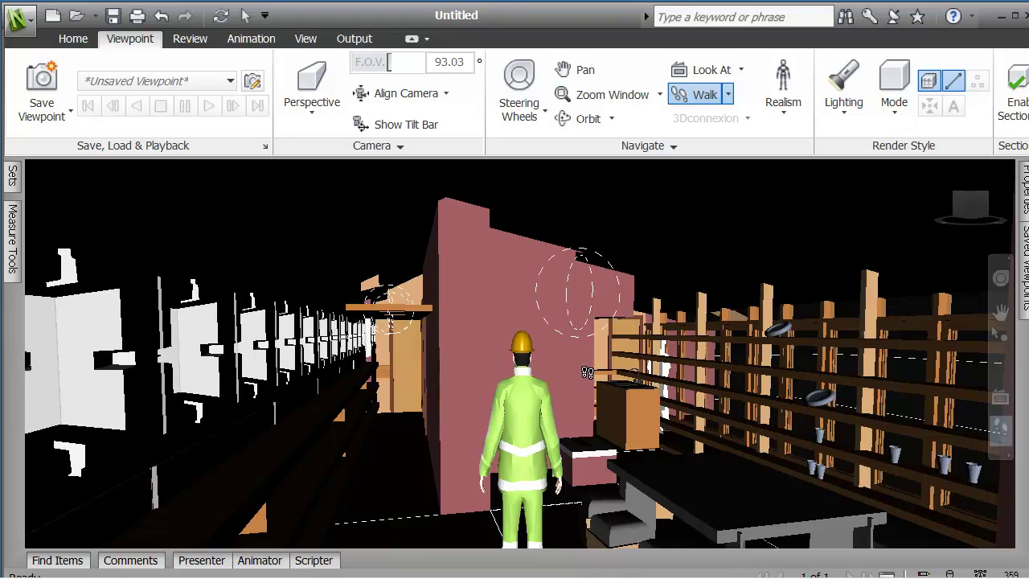
drag(586, 372, 537, 406)
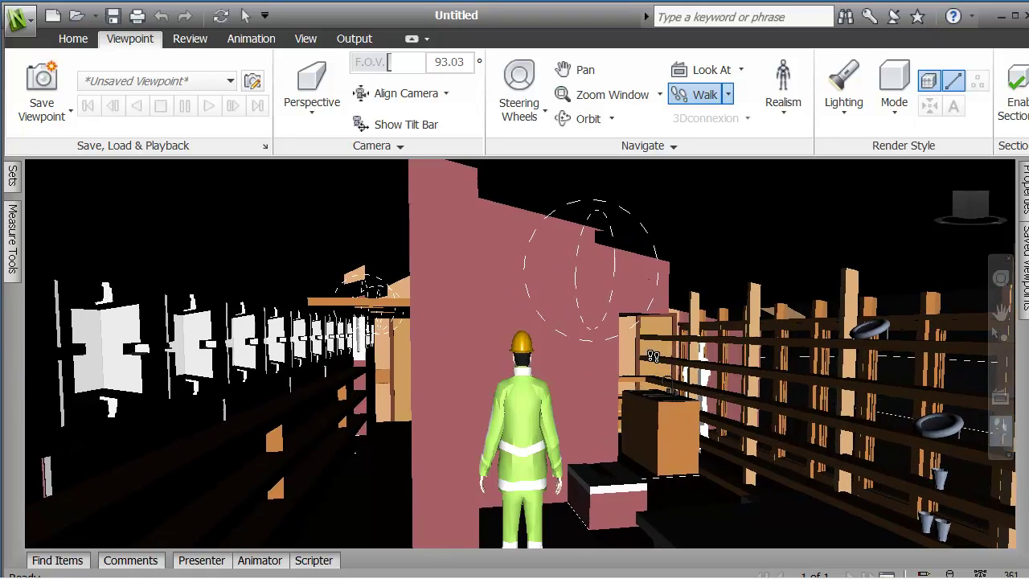
drag(652, 353, 783, 422)
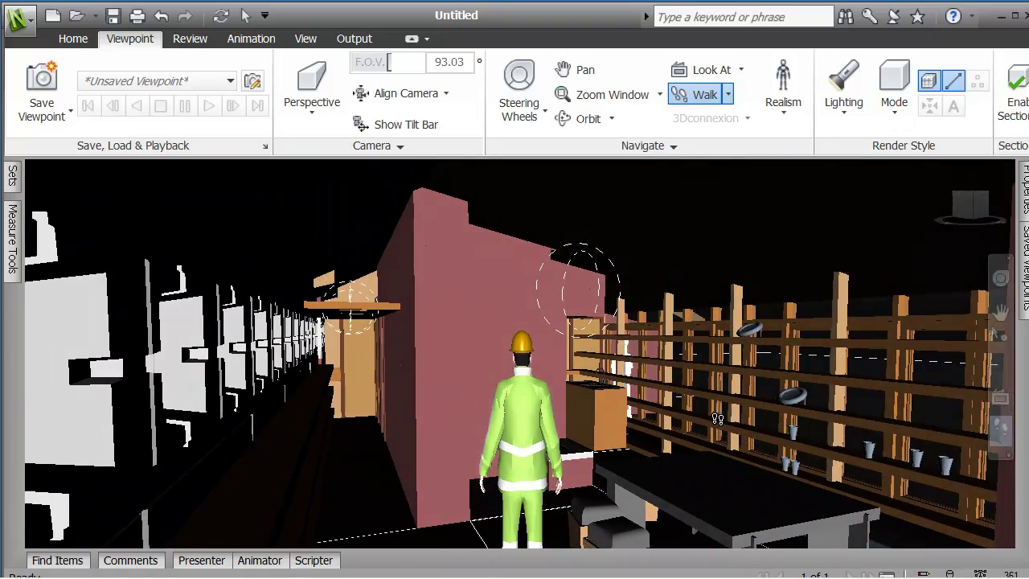
Walk past the shelving, ending with a view down the room past the pink walls and table
drag(704, 420, 913, 419)
drag(583, 455, 622, 449)
drag(678, 481, 709, 405)
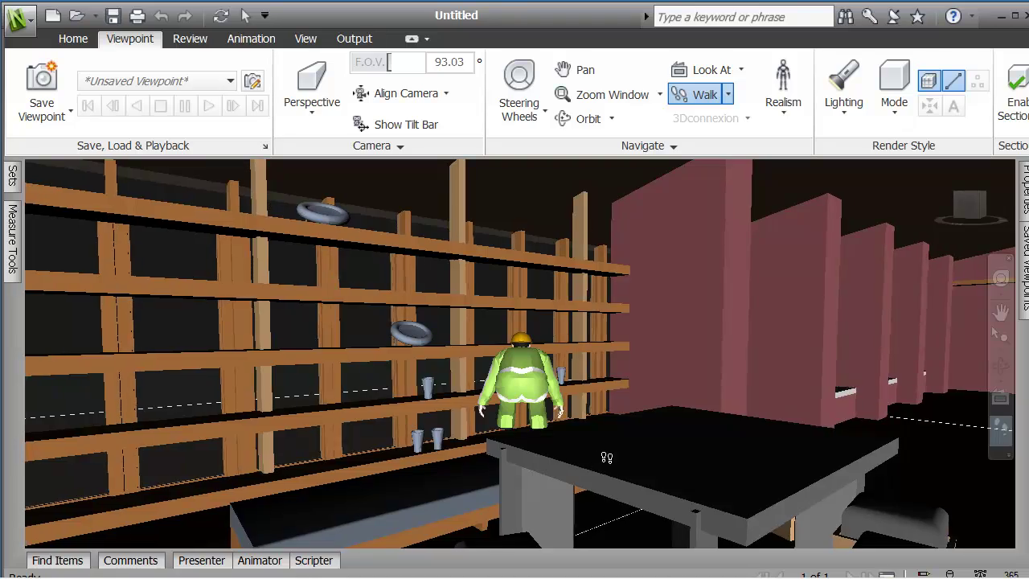
drag(612, 457, 687, 430)
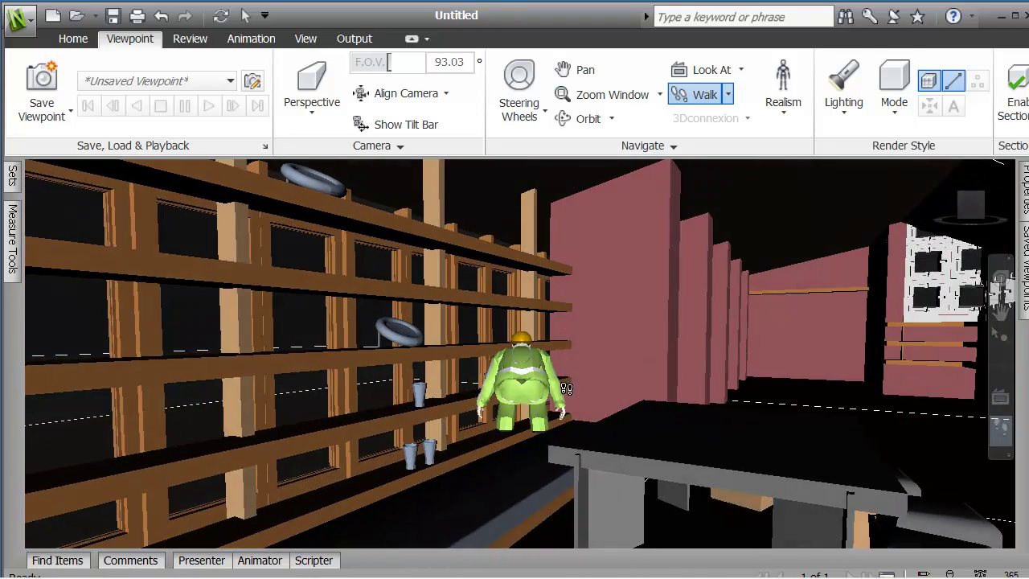
drag(568, 384, 528, 432)
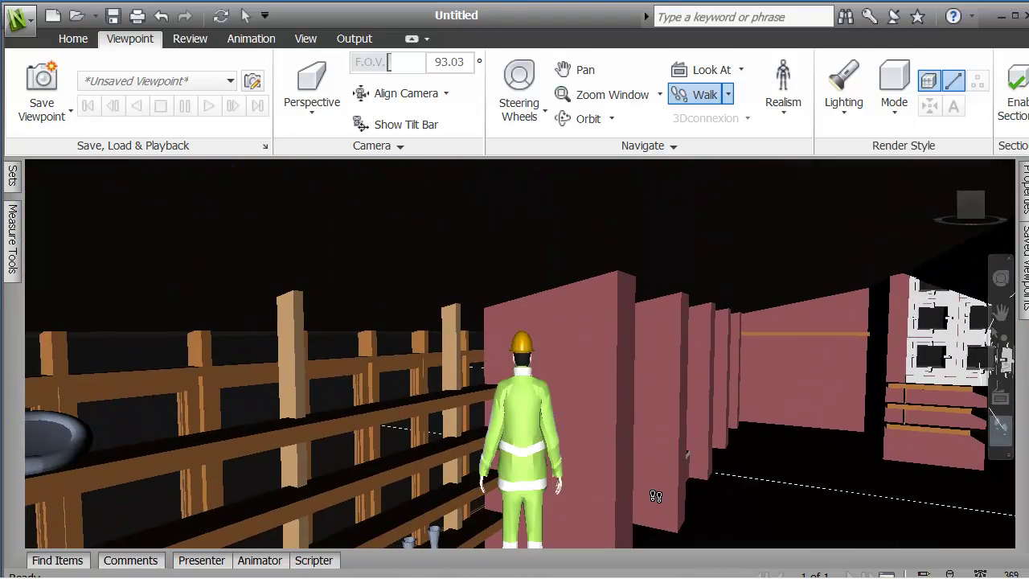
drag(805, 467, 765, 431)
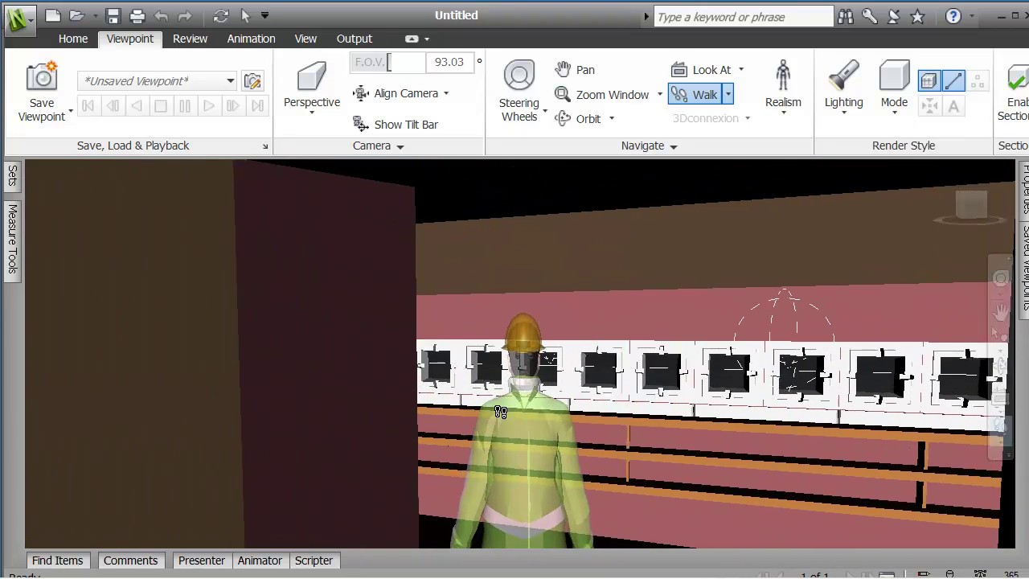
drag(500, 412, 738, 443)
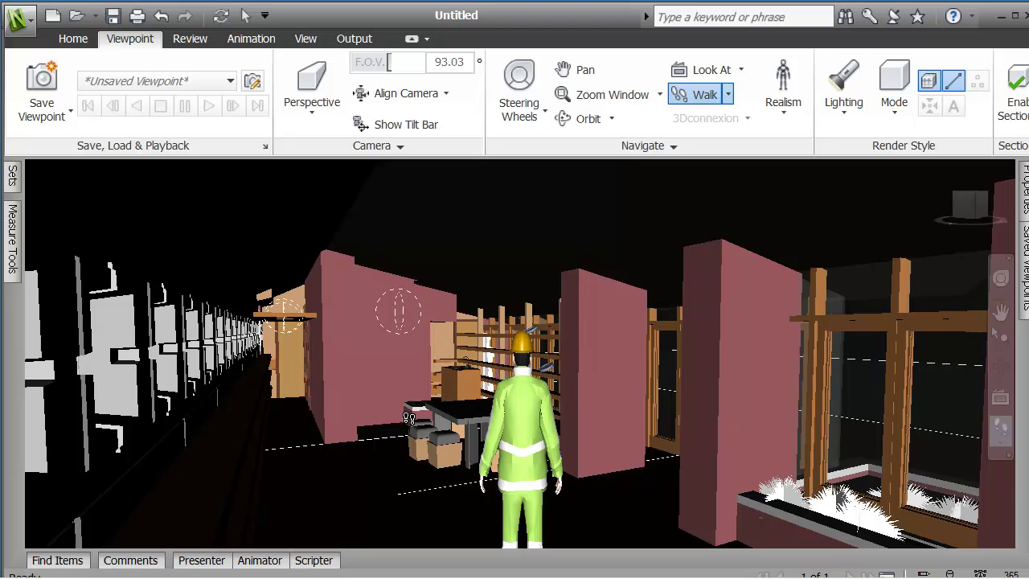